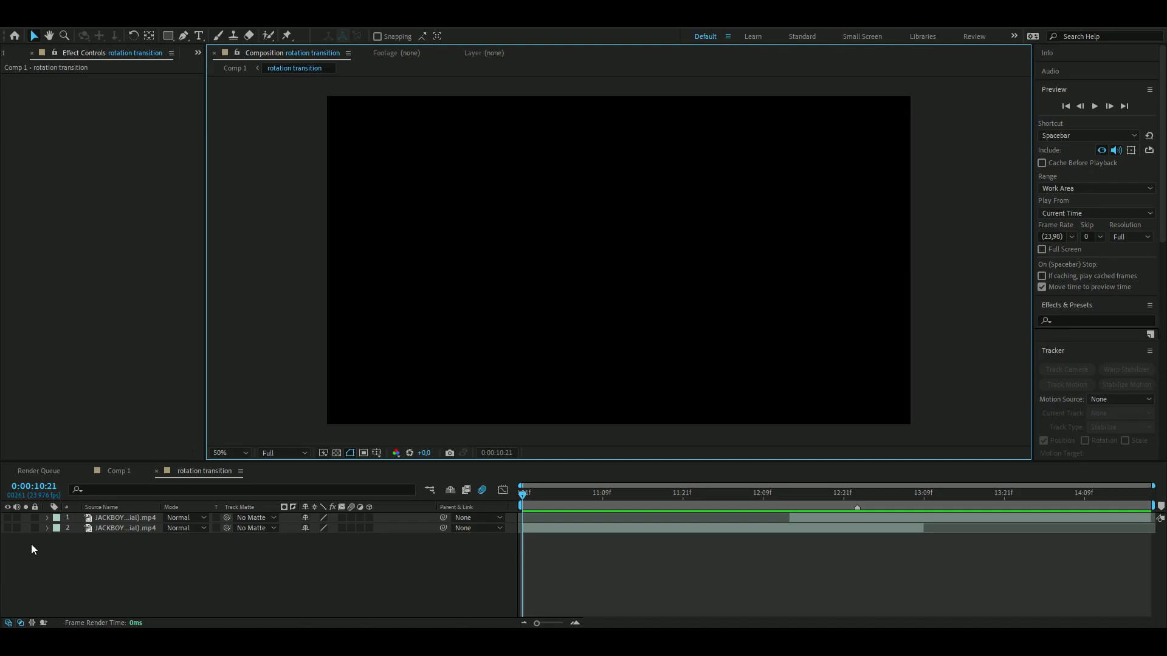
Trim the end of layer 2 and the start of layer 1 to meet at the marker at 0:00:12:23
mouse_move(610, 496)
mouse_down()
mouse_move(584, 502)
mouse_move(903, 528)
mouse_move(610, 517)
mouse_up()
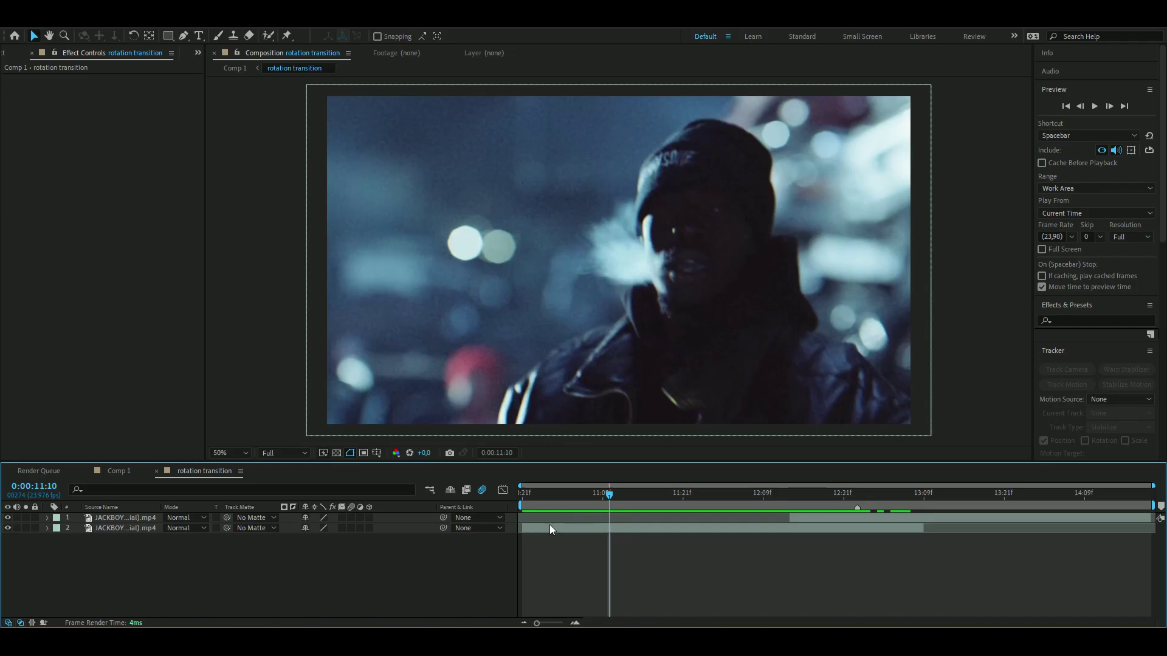
drag(588, 505, 856, 546)
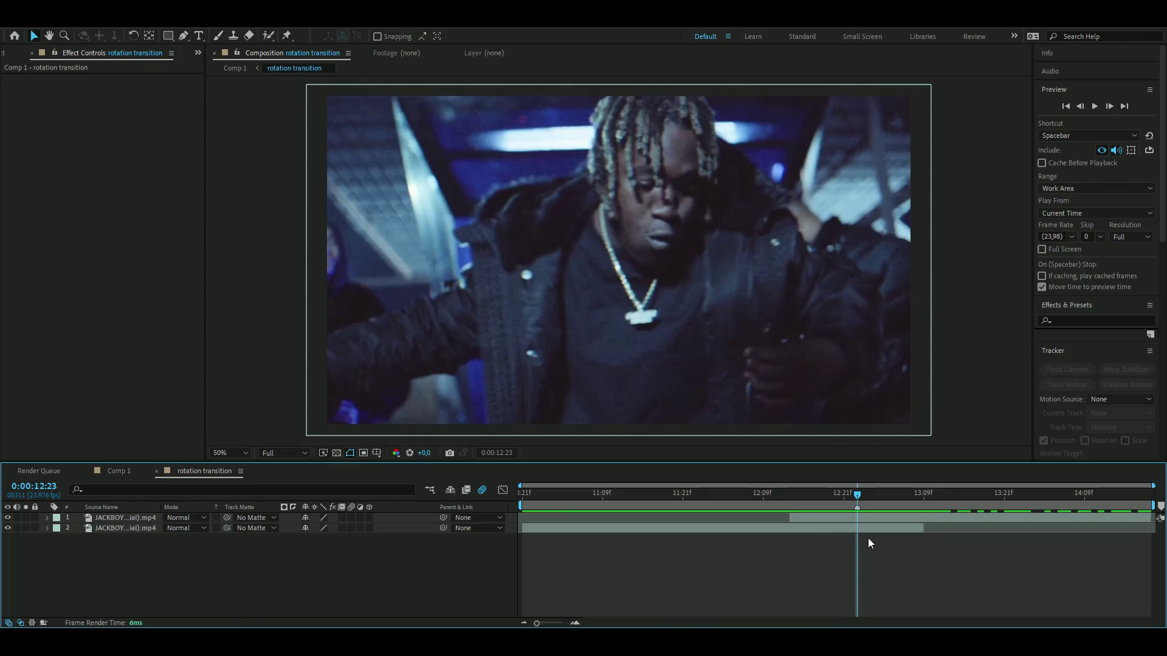
drag(923, 528, 857, 528)
drag(791, 517, 858, 518)
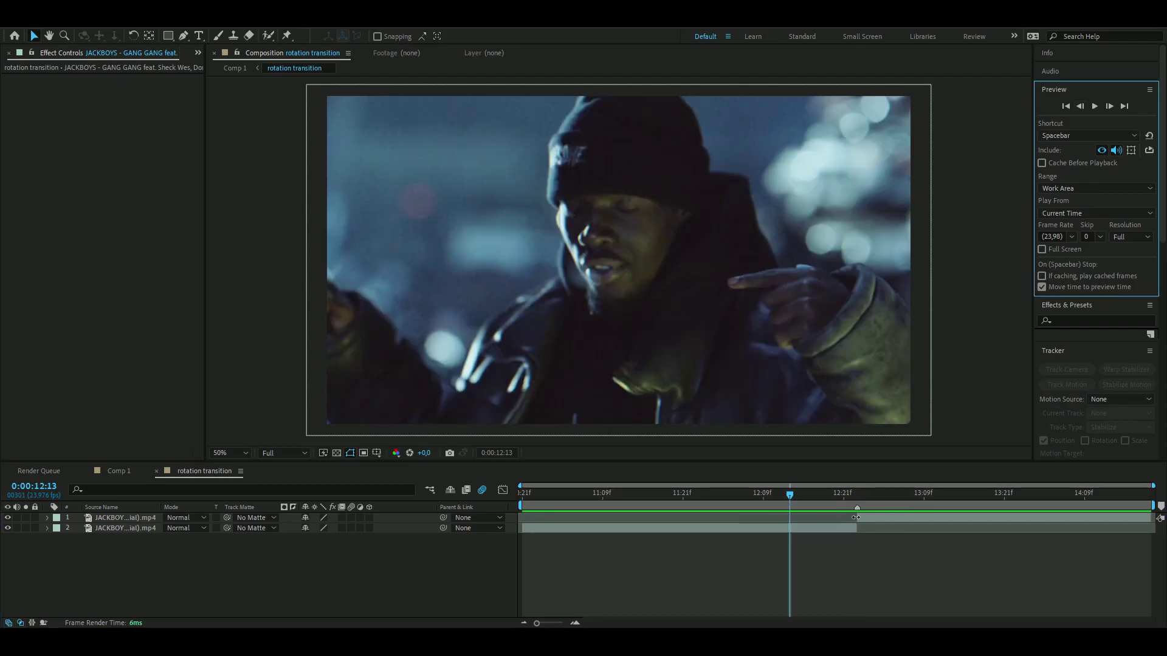
Extend layer 1's start to 0:00:12:13 and layer 2's end to 0:00:13:09, add markers at both times, and preview the overlap
drag(857, 519, 789, 519)
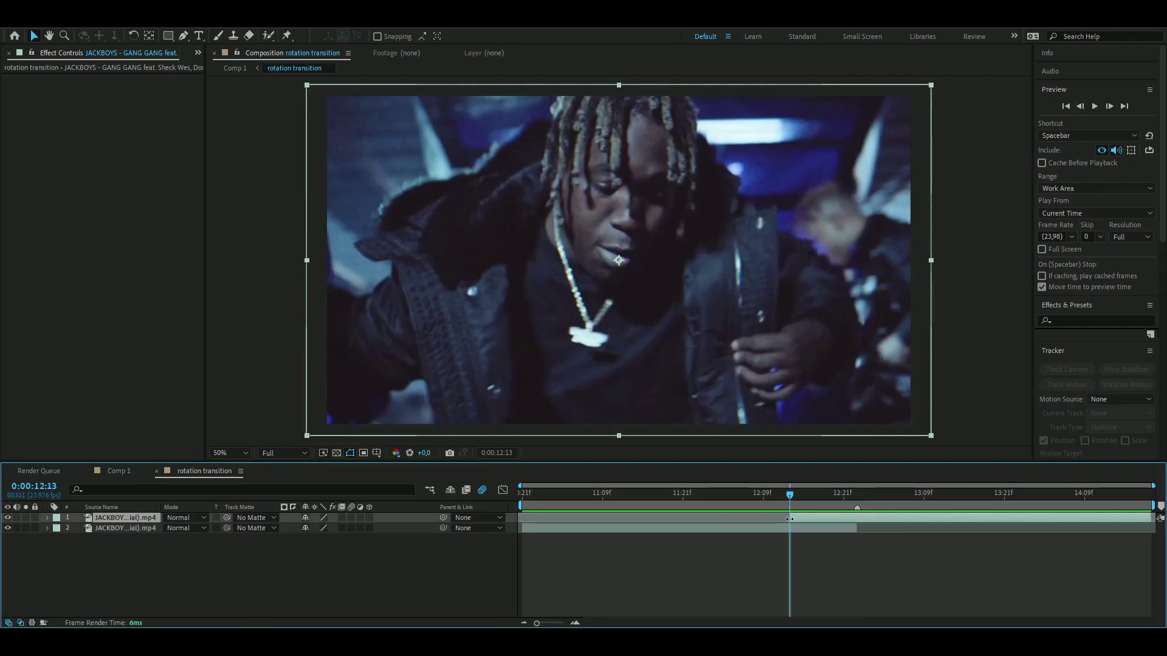
click(857, 495)
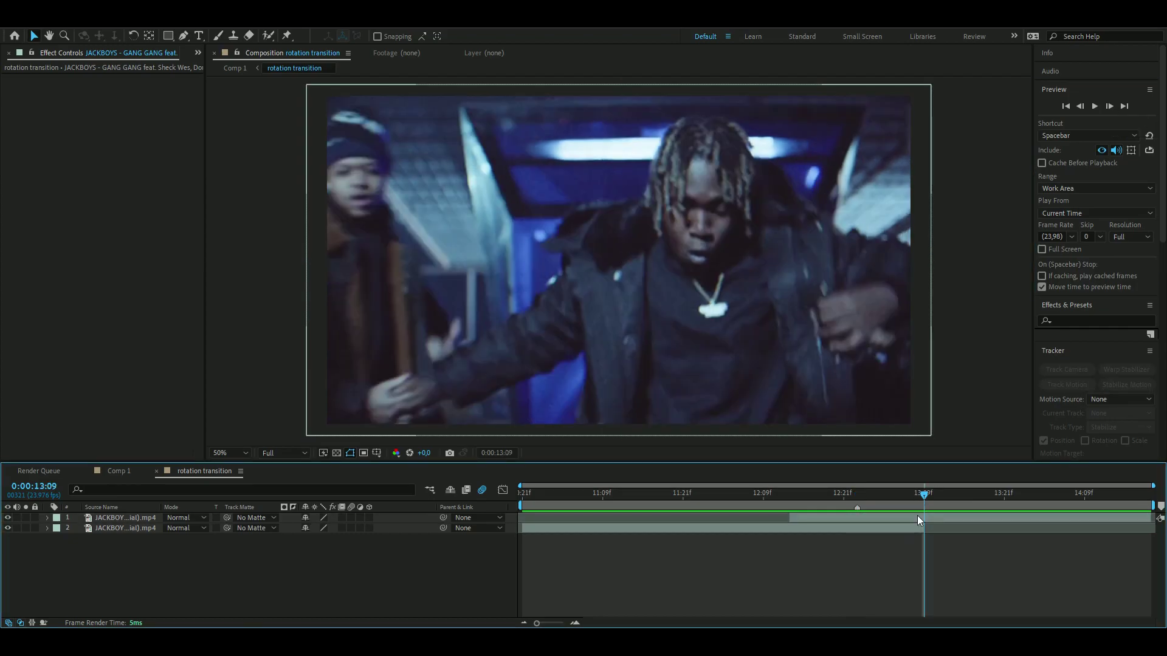
click(919, 515)
click(921, 559)
click(790, 498)
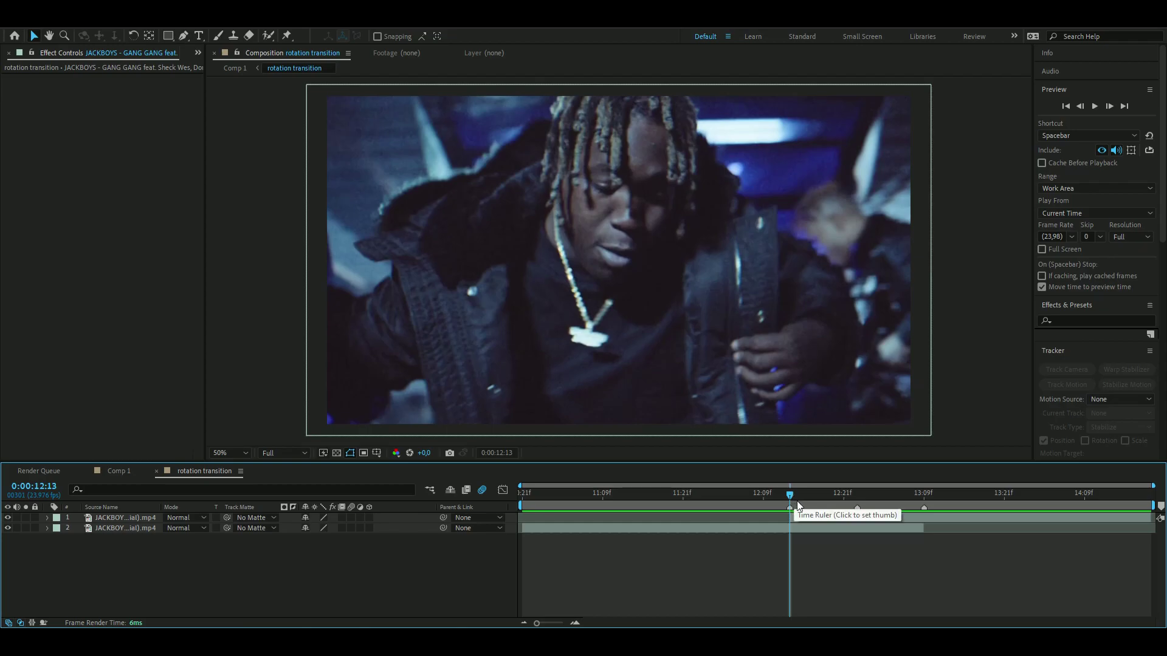
key(space)
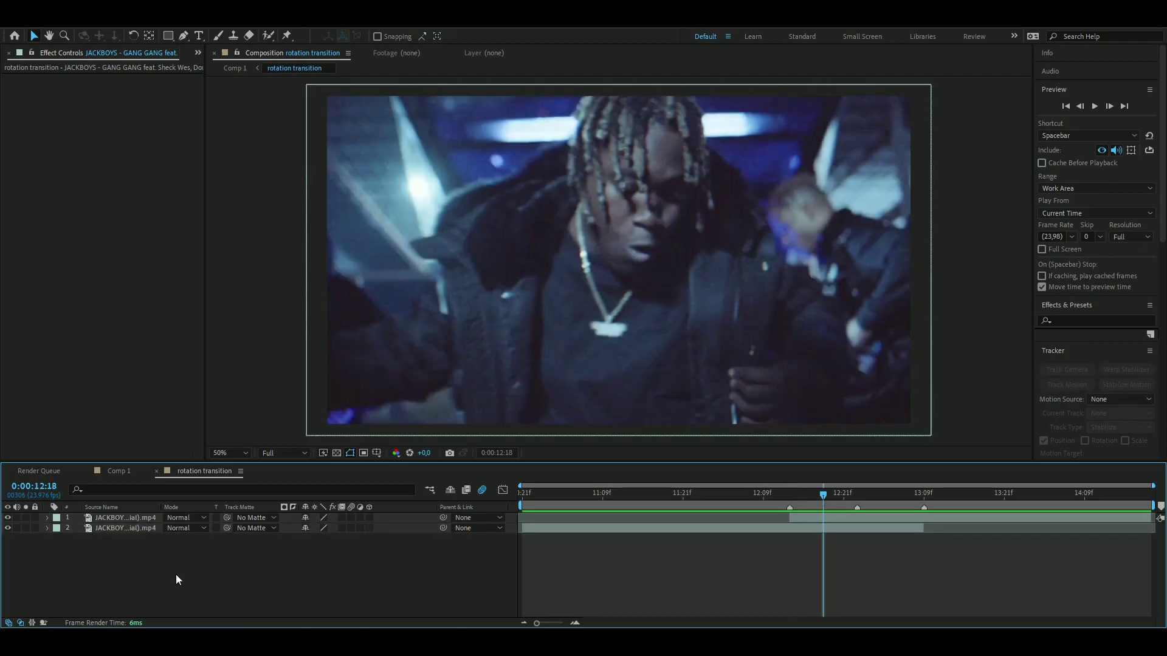
Animate the opacity of layer 2 from 100% at 0:00:12:13 to 0% at 0:00:13:09
click(47, 528)
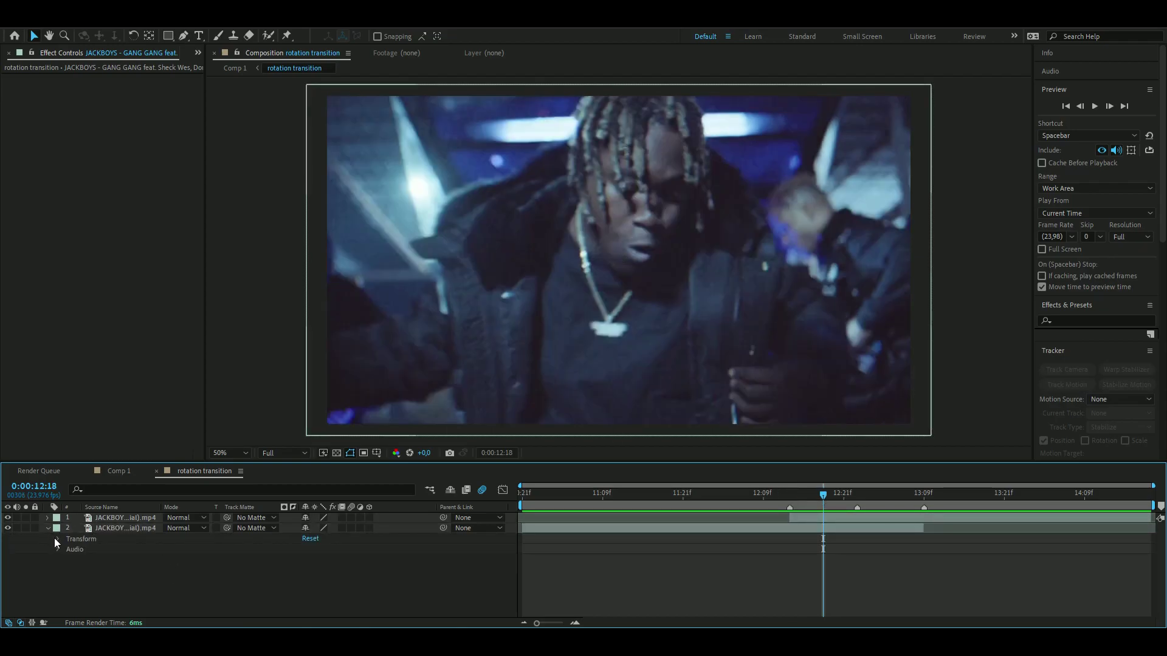
click(54, 538)
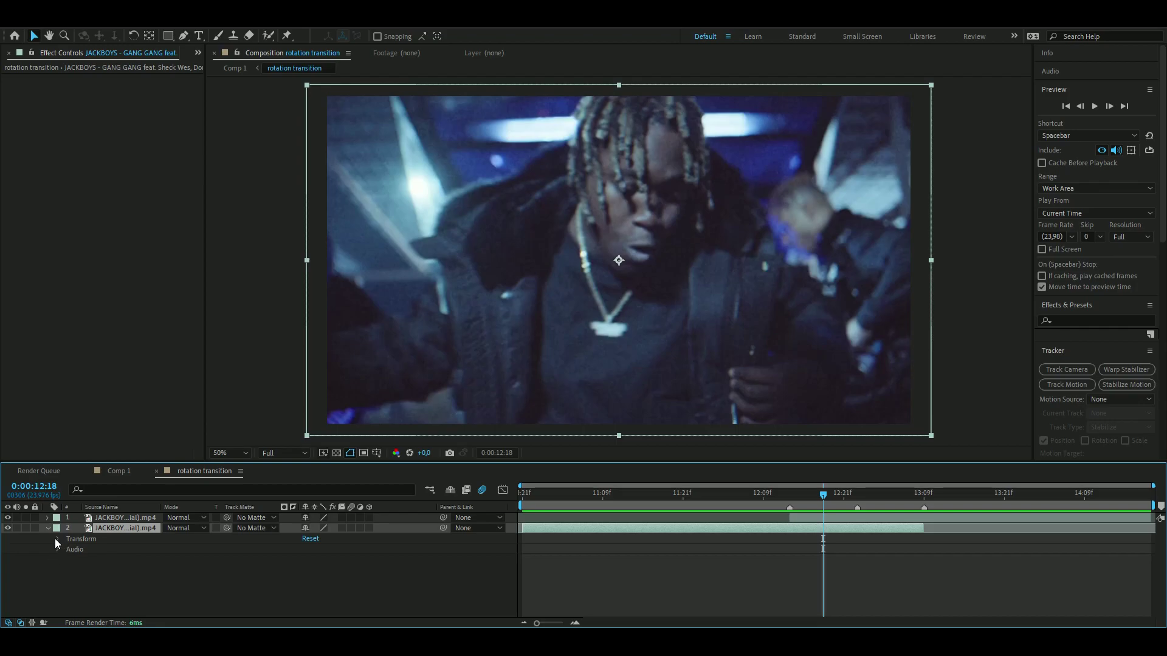
click(57, 539)
drag(818, 486, 792, 497)
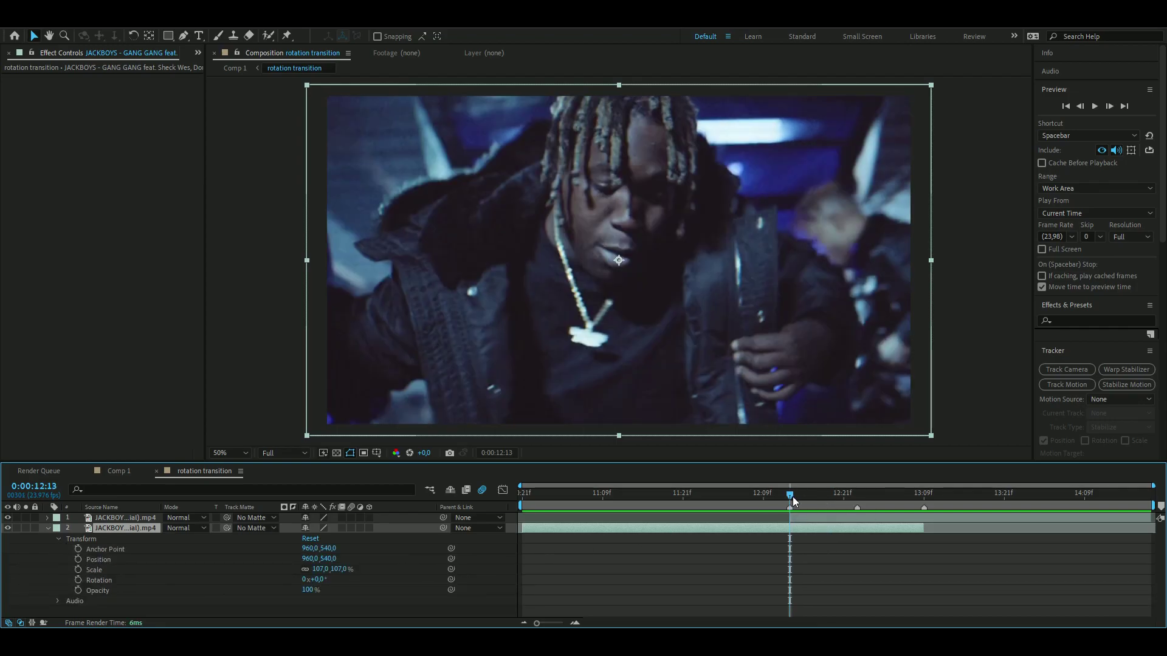
click(77, 590)
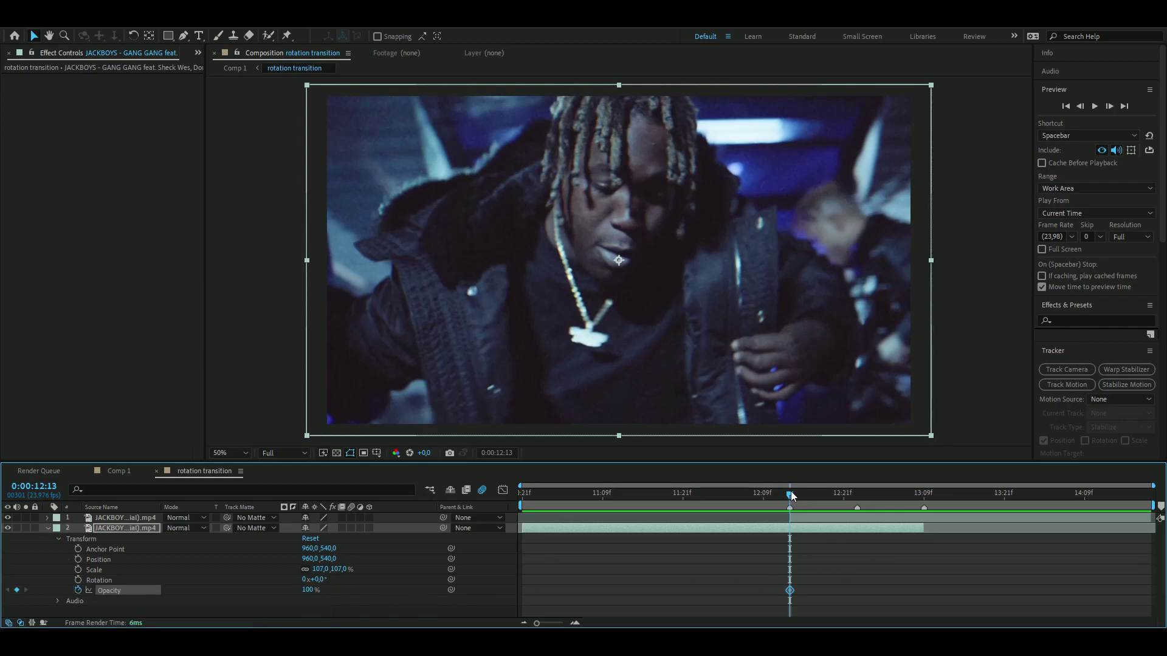
drag(792, 495, 924, 515)
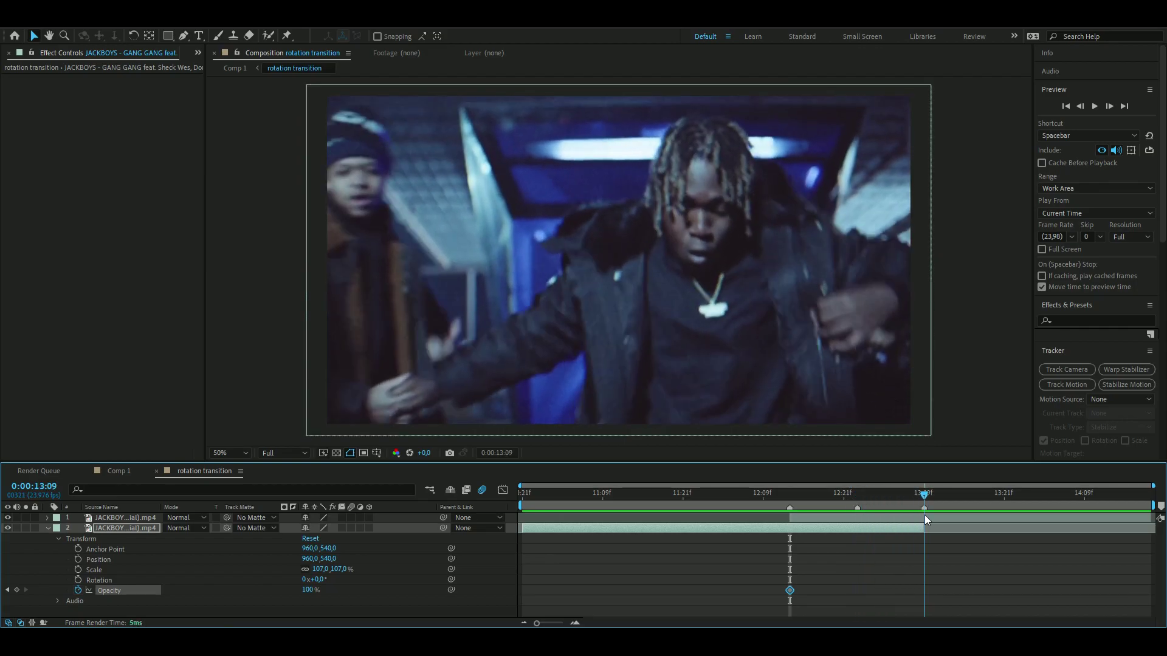
click(320, 599)
drag(308, 592, 206, 592)
Apply Easy Ease to layer 2's two opacity keyframes and stretch both graph handles across the overlap for a steep S-curve
drag(942, 589, 781, 599)
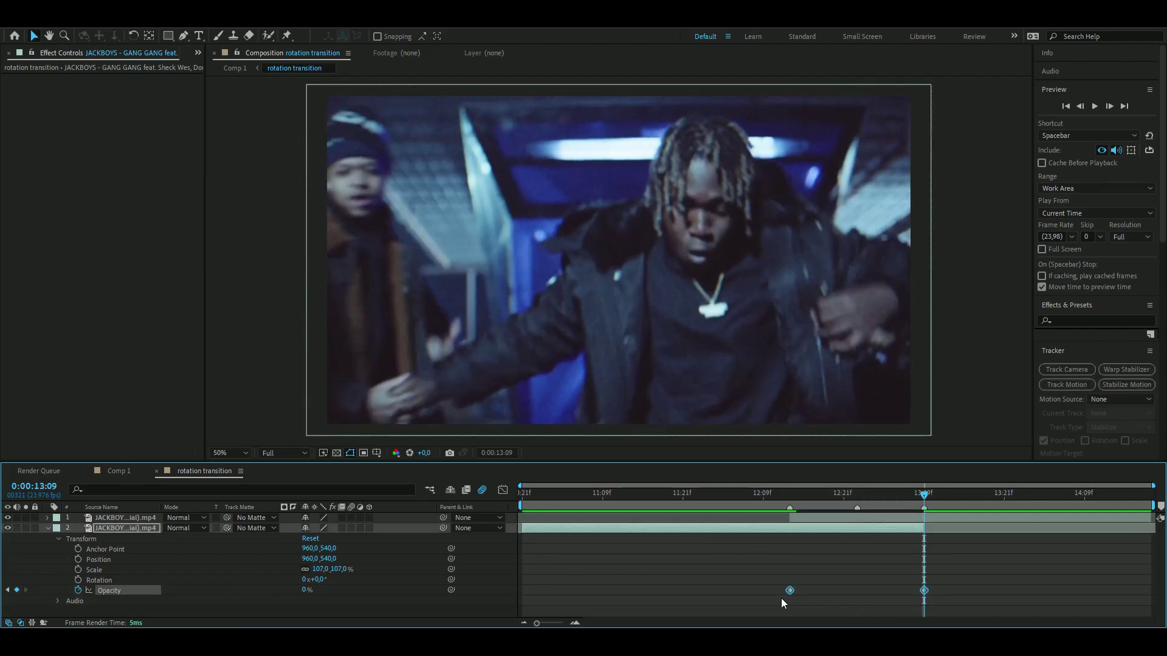
key(F9)
click(502, 490)
drag(835, 520, 1036, 525)
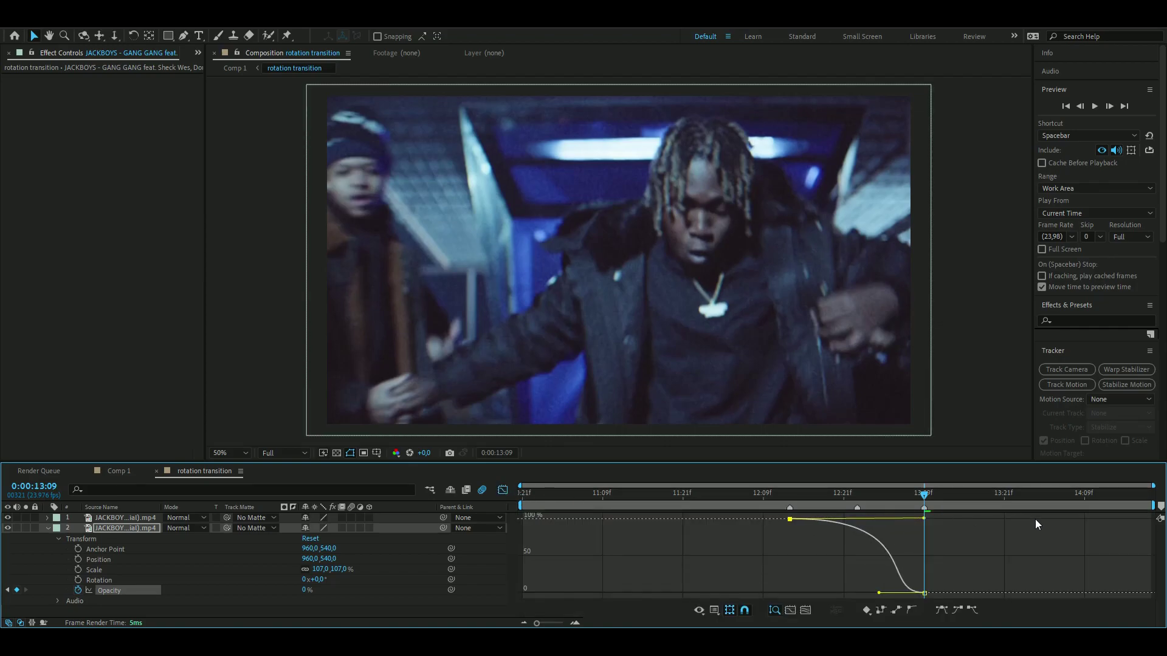
drag(878, 592, 756, 596)
mouse_move(841, 494)
mouse_down()
mouse_move(860, 501)
mouse_move(851, 496)
mouse_up()
key(shift+F3)
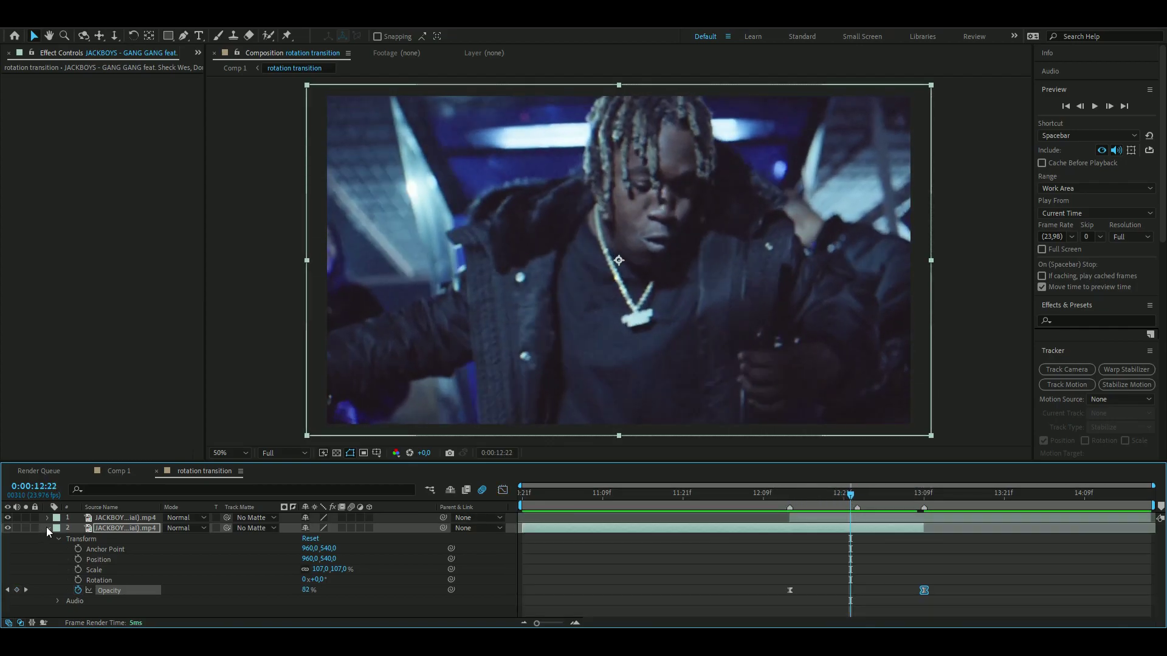
click(48, 528)
Animate the opacity of layer 1 from 0% at 0:00:12:13 to 100% at 0:00:13:09
click(812, 519)
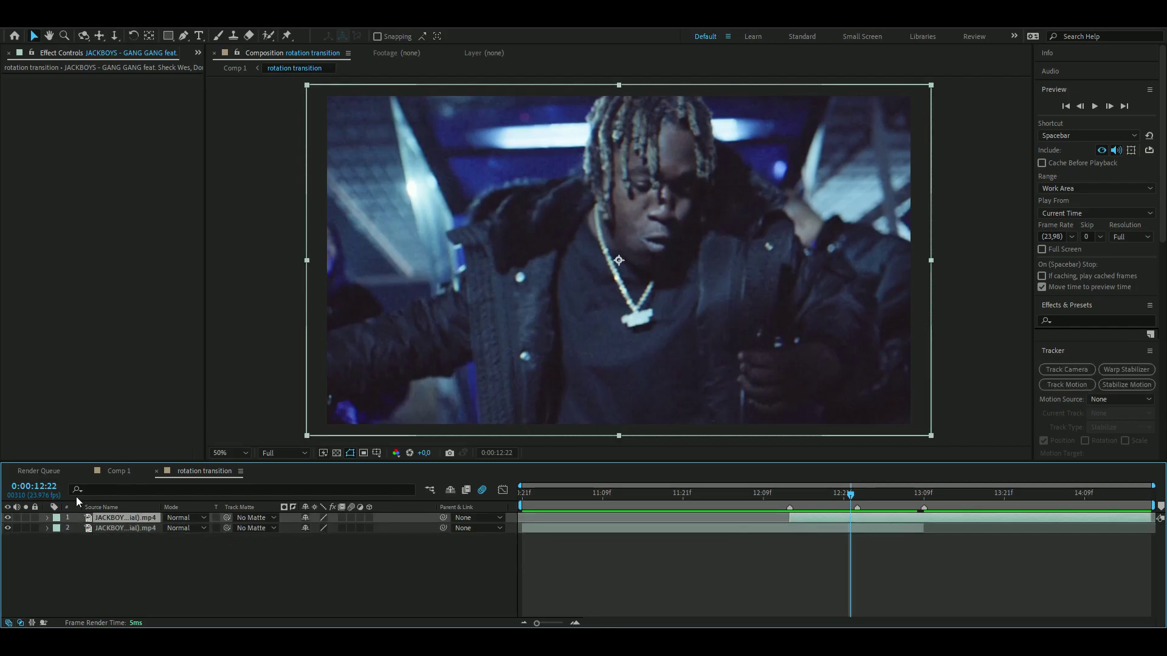
click(48, 518)
drag(854, 507, 790, 495)
click(78, 580)
click(311, 580)
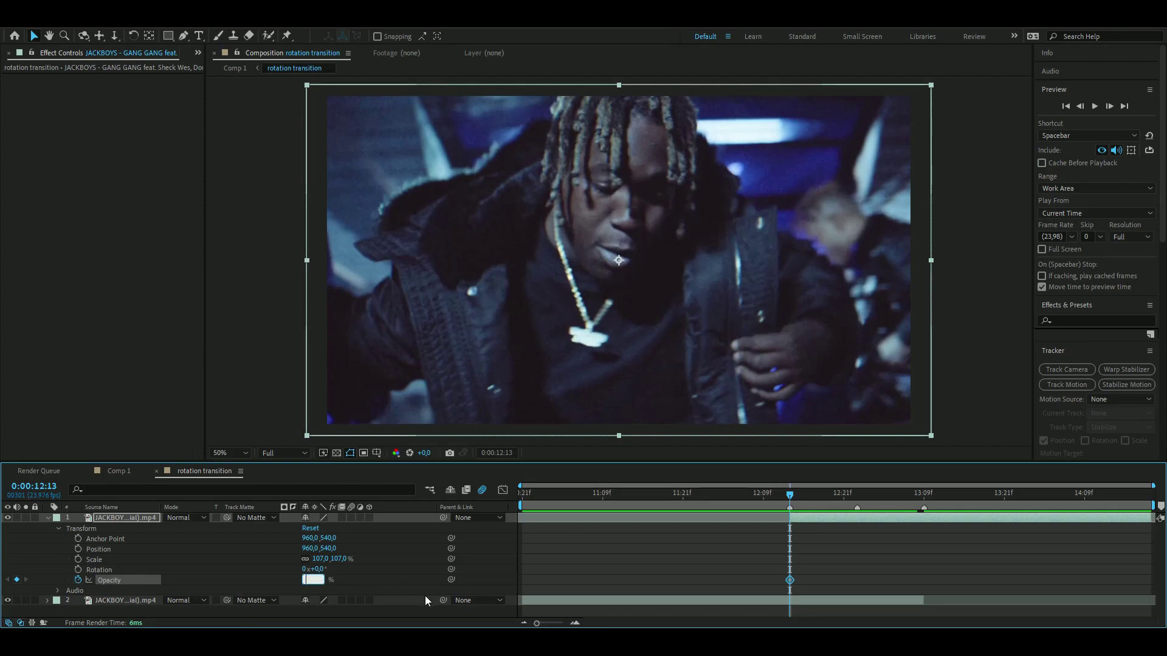
text(0)
key(Return)
key(space)
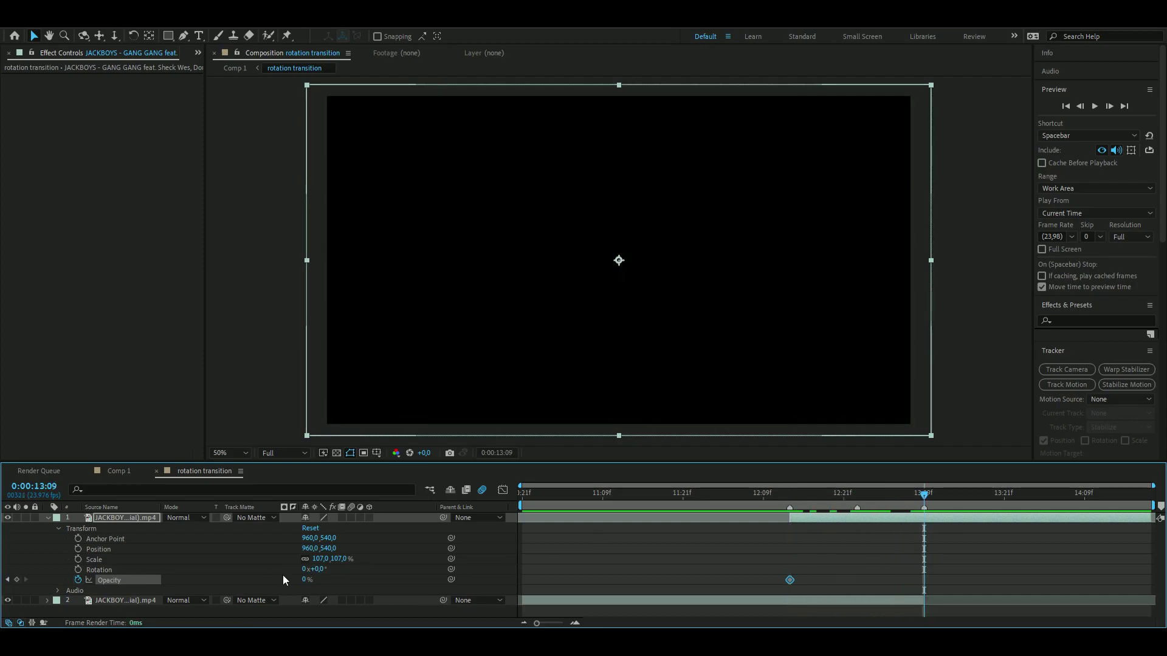
click(304, 580)
text(100)
key(Return)
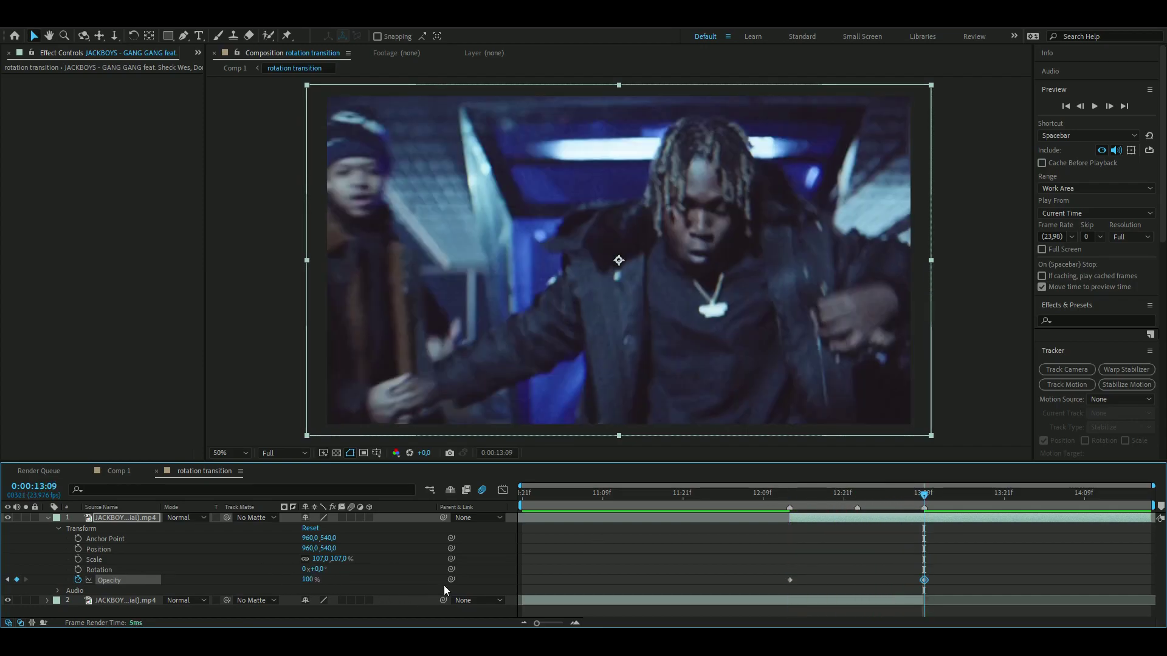
Apply Easy Ease to layer 1's opacity keyframes, stretch both graph handles into a steep S-curve, and preview the crossfade
drag(936, 578, 779, 586)
key(F9)
click(502, 491)
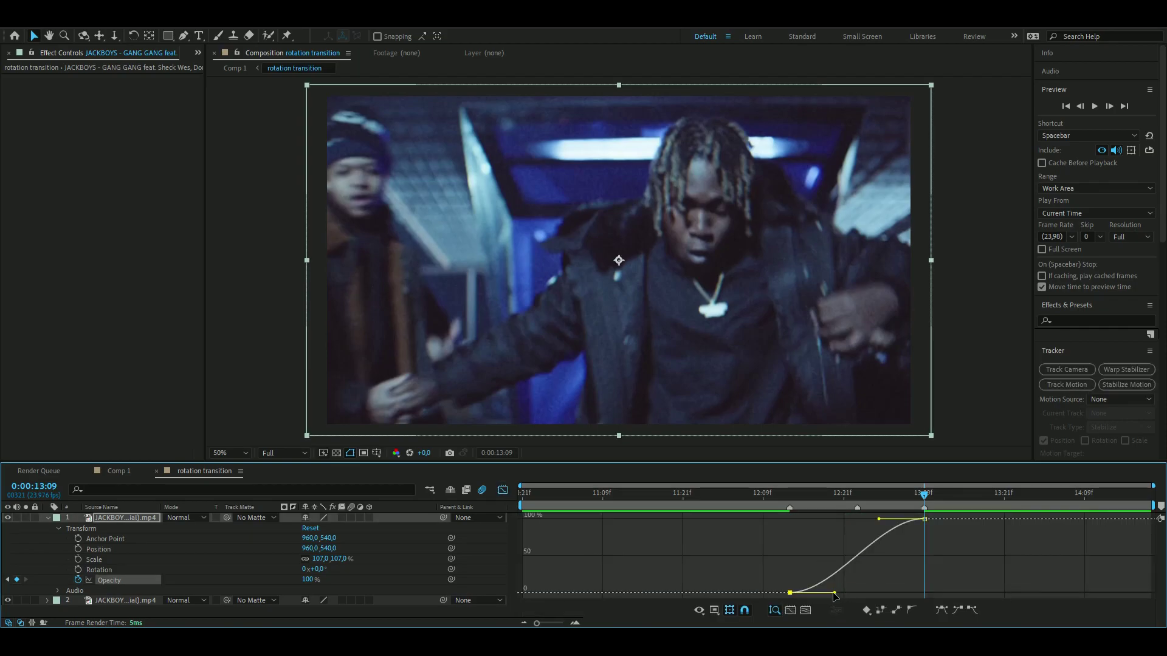
drag(834, 594, 1041, 552)
drag(879, 518, 799, 495)
click(790, 494)
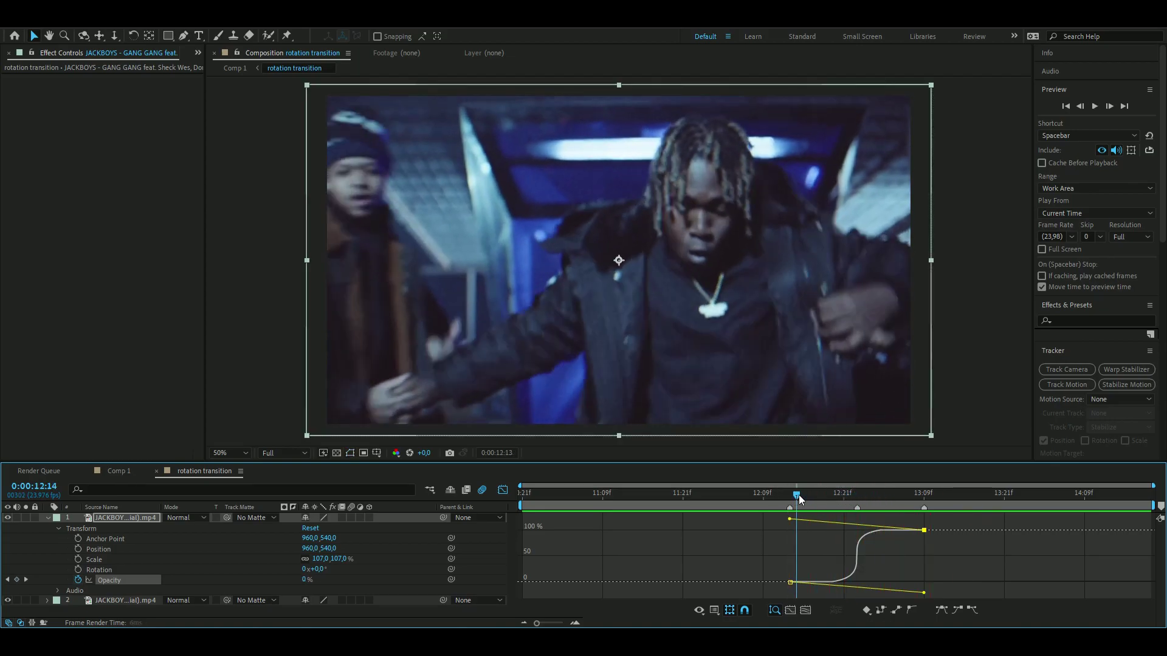
key(space)
click(798, 495)
key(space)
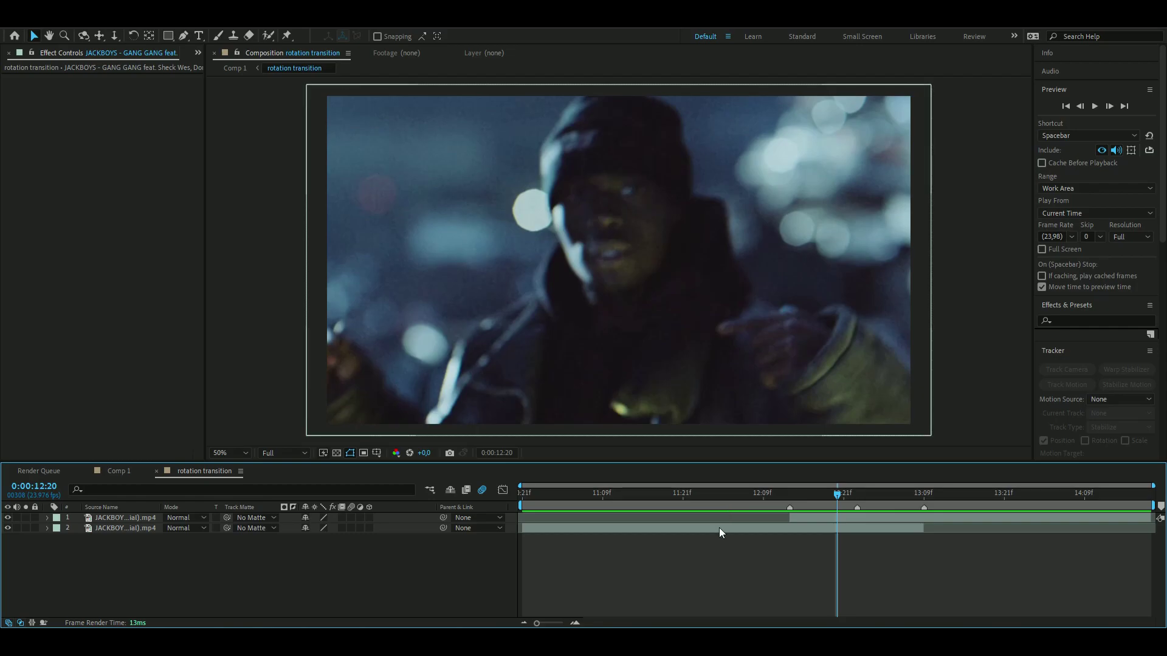
Add an adjustment layer above both clips and apply the Transform effect to it
key(ctrl+alt+y)
key(ctrl+space)
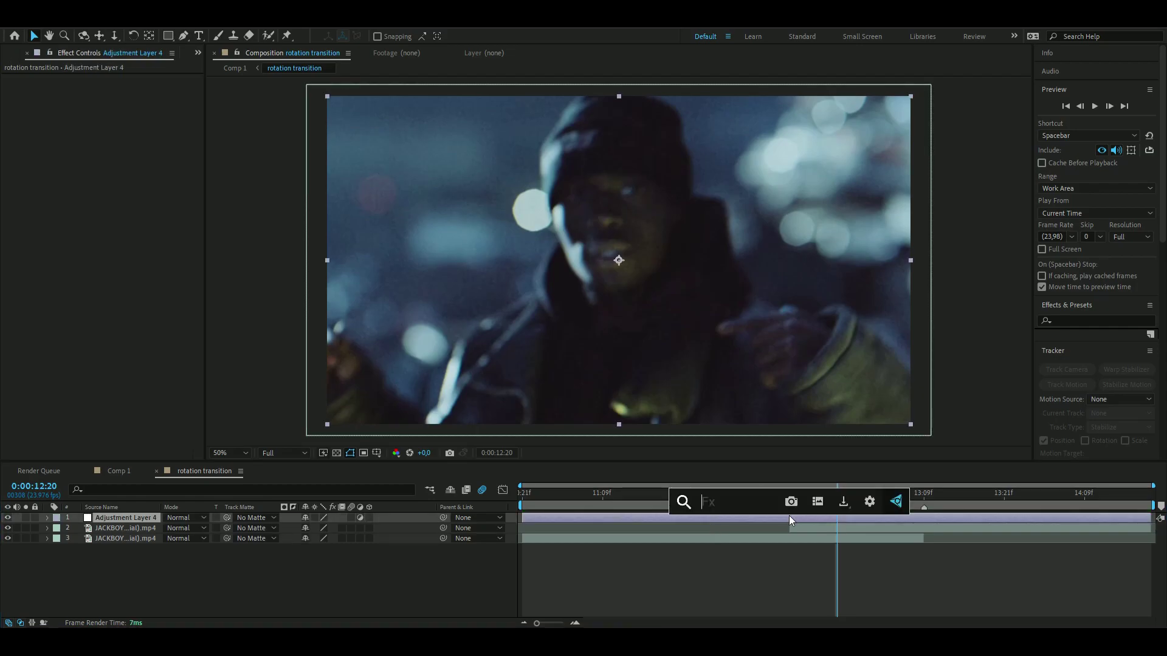
text(tr)
key(Return)
Set starting keyframes for the Transform effect's Scale and Rotation at 0:00:12:13
click(790, 495)
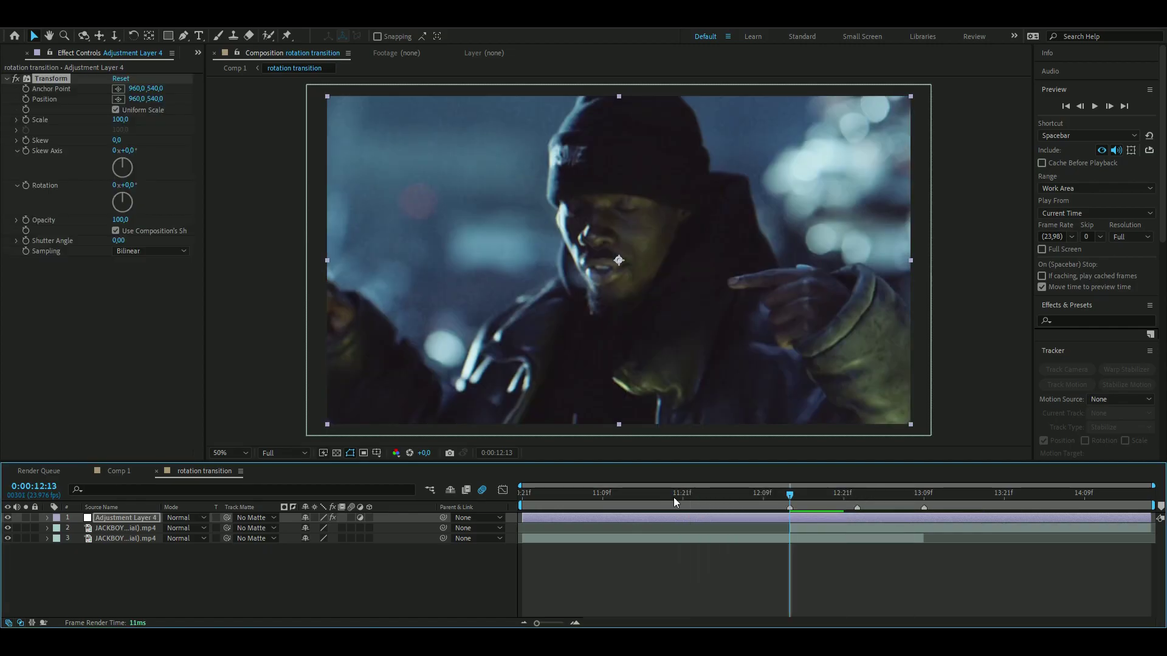
click(24, 121)
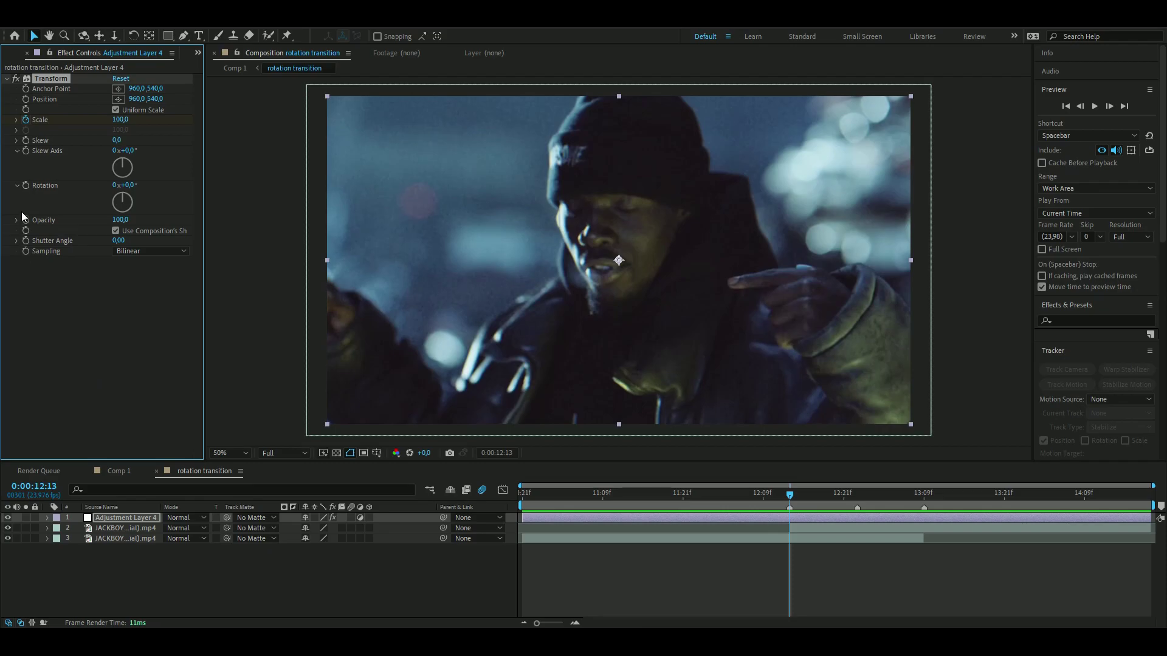
click(25, 186)
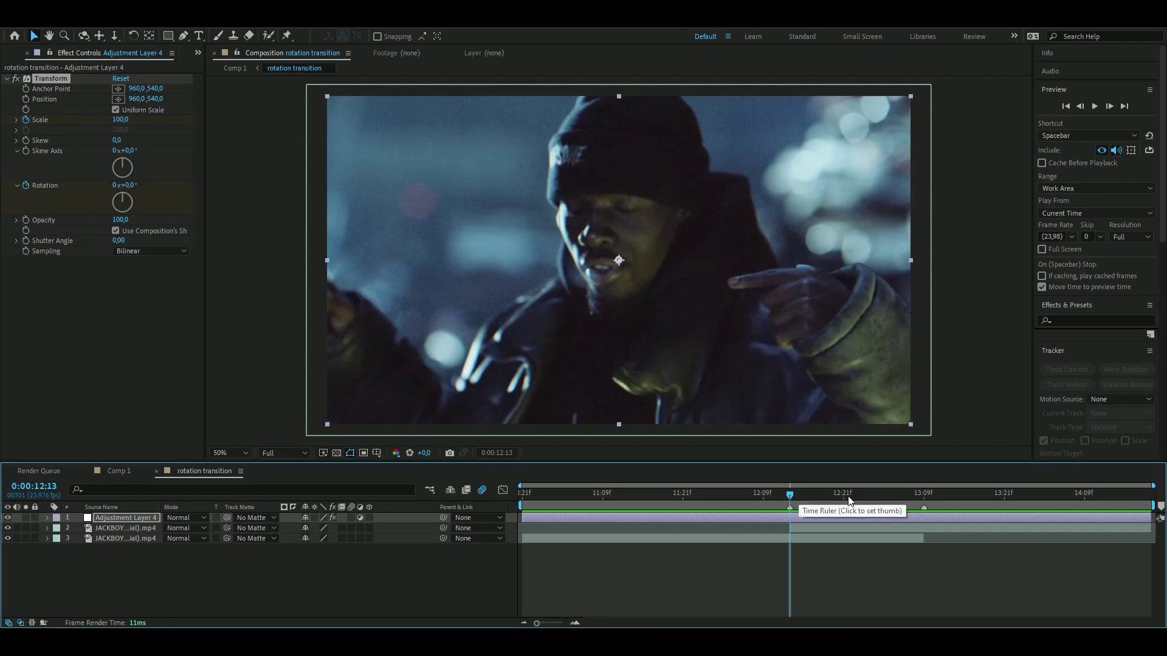
Set the Transform effect's Scale to 200 at 0:00:12:23 and back to 100 at 0:00:13:09
drag(793, 497, 859, 497)
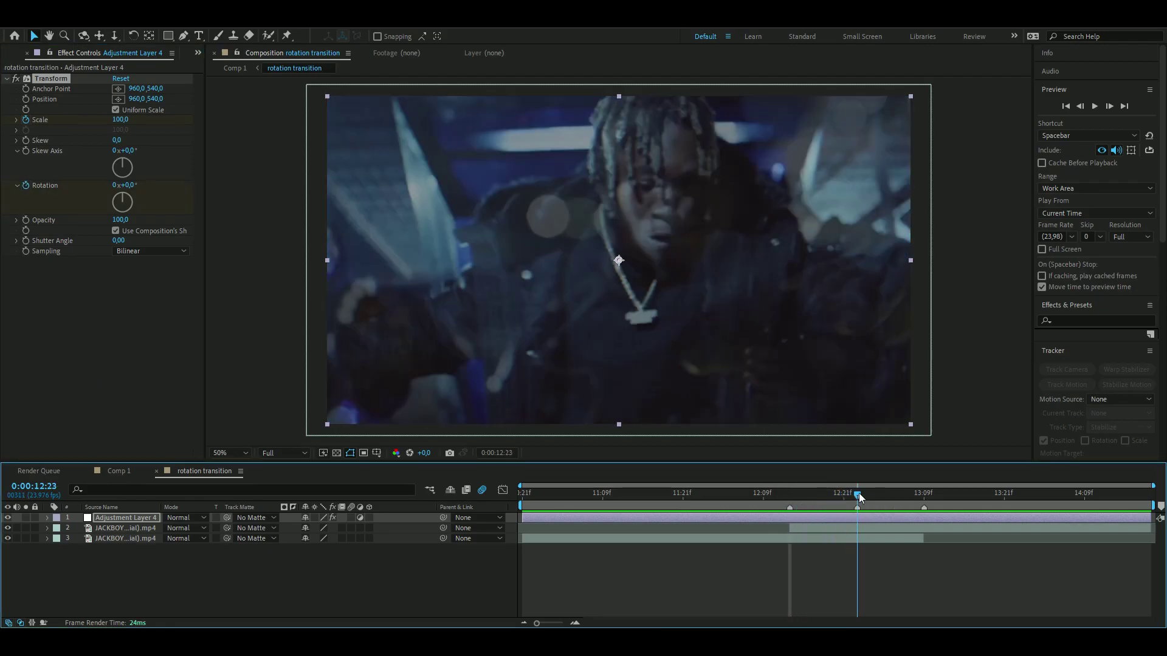
click(120, 120)
text(20)
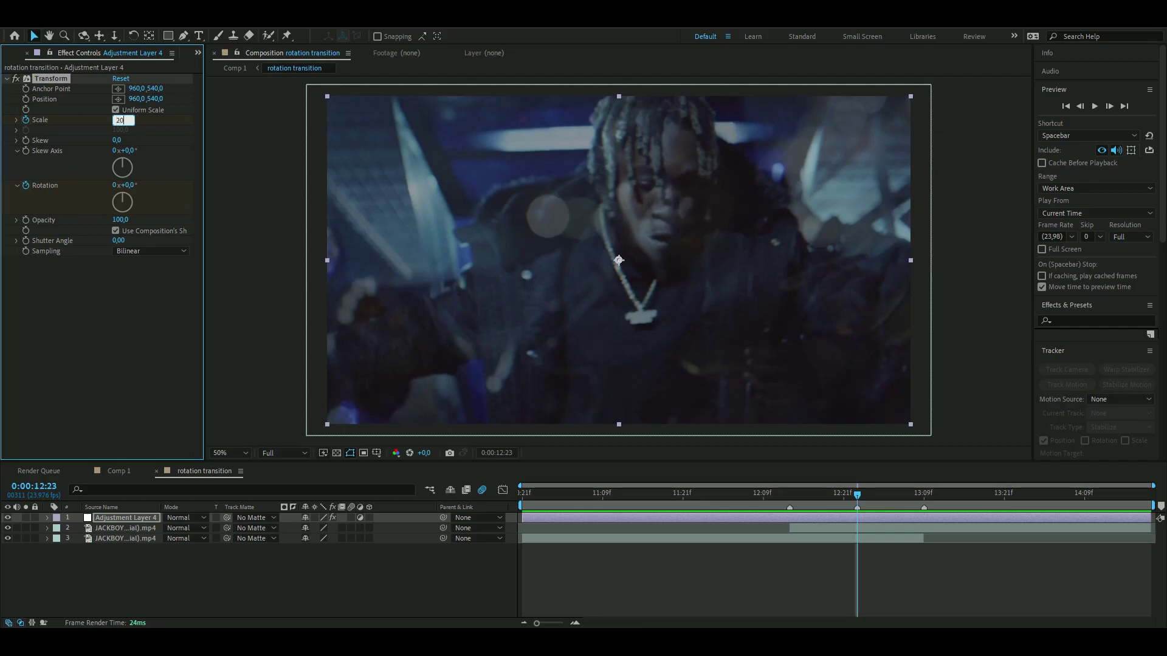
text(0)
click(857, 499)
drag(857, 497, 924, 497)
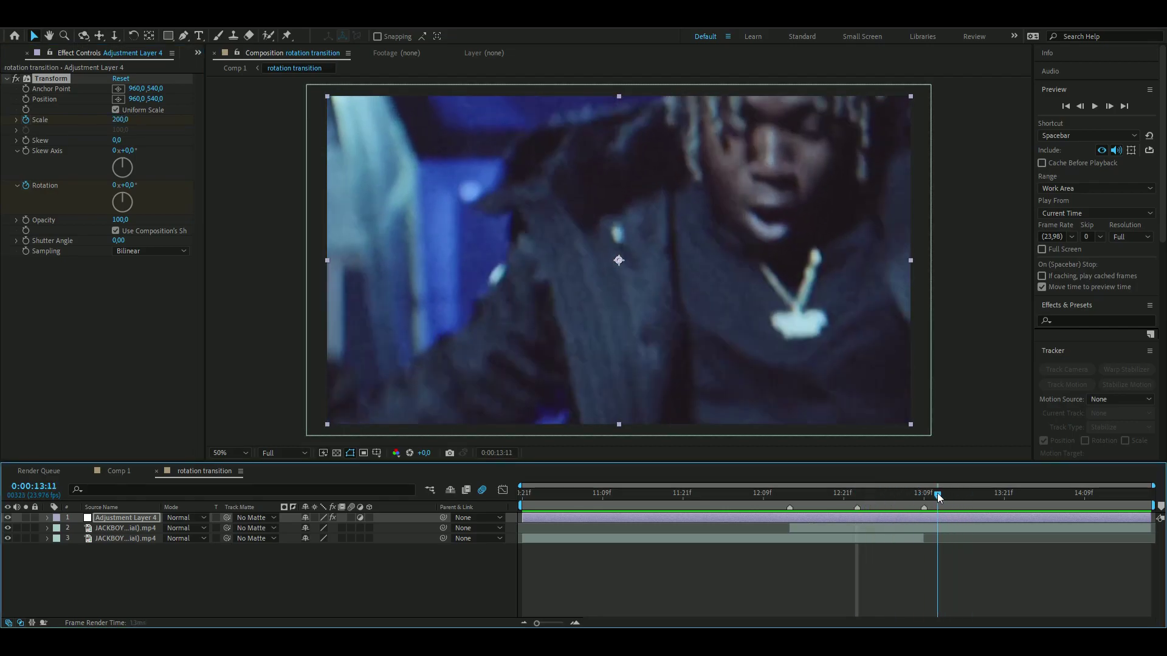
click(121, 119)
text(100)
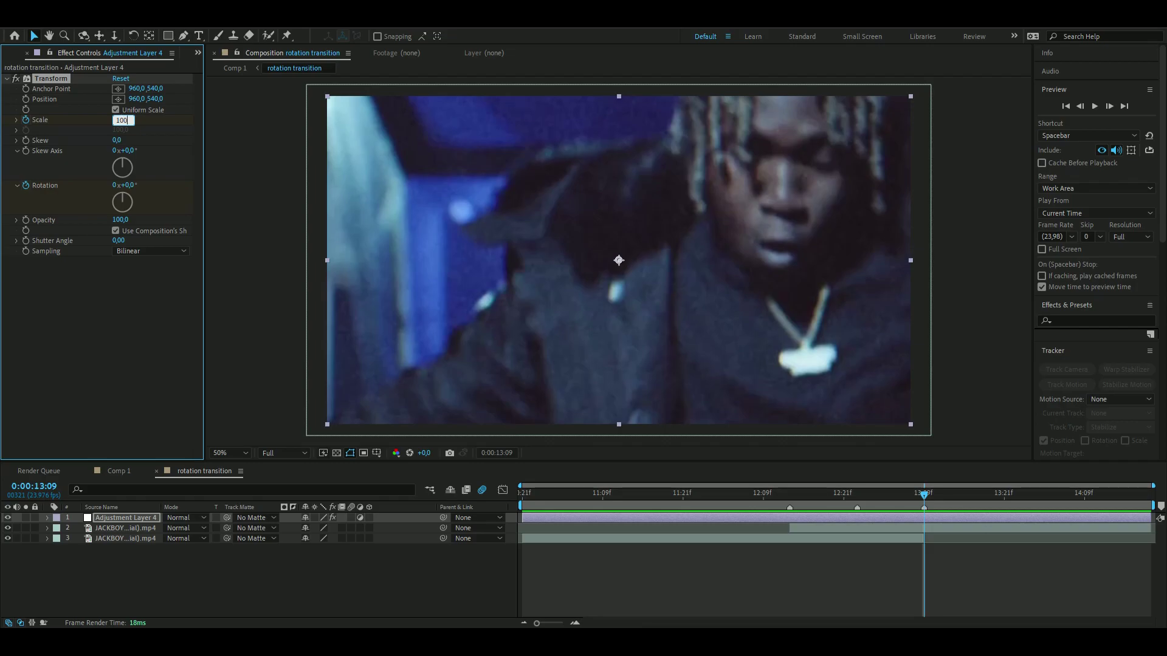
key(Return)
Turn the Transform effect's Rotation about one full revolution at 0:00:13:09 and scrub through the start of the spin
drag(126, 195, 115, 173)
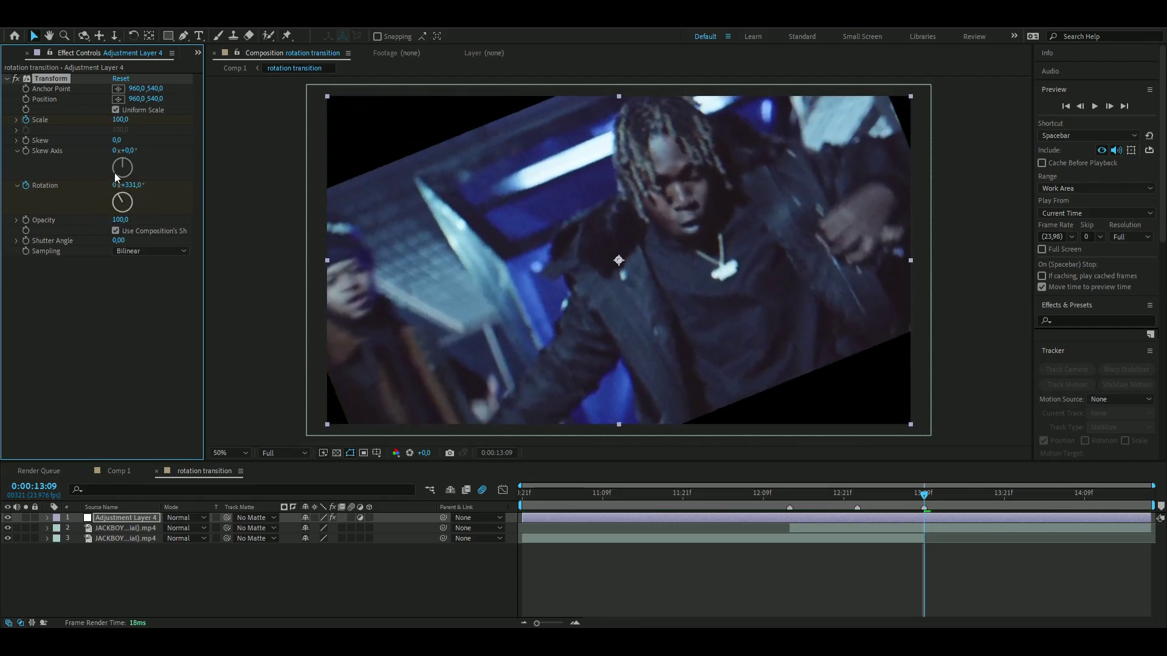
click(775, 488)
drag(775, 488, 801, 483)
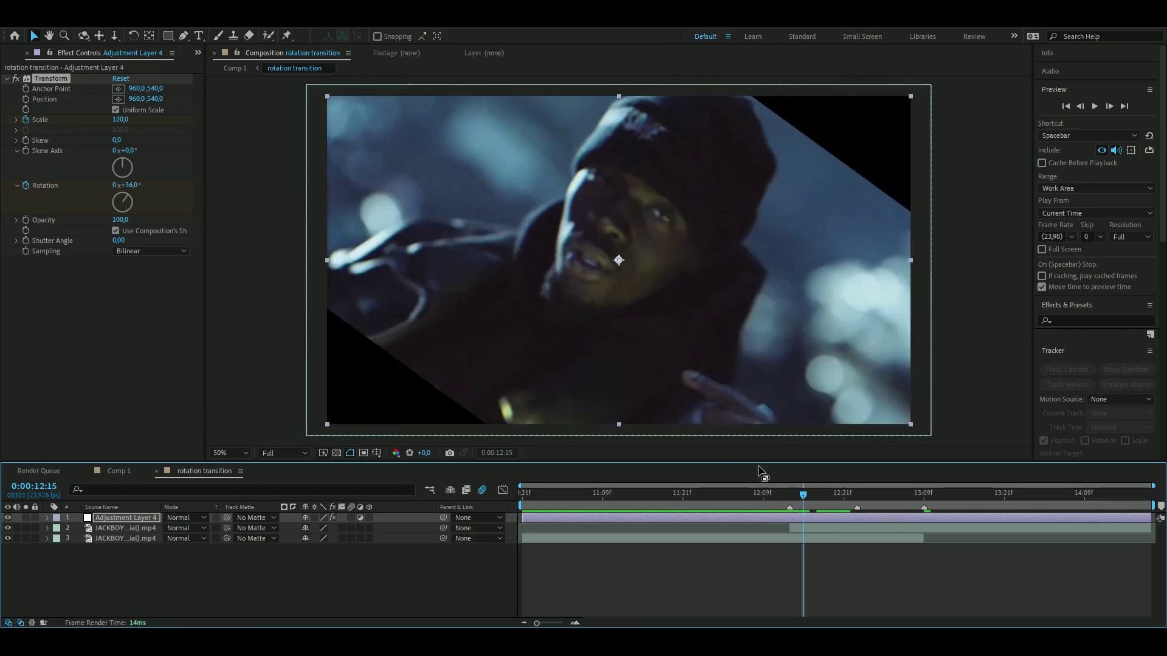
Add the Motion Tile effect to the adjustment layer
click(807, 518)
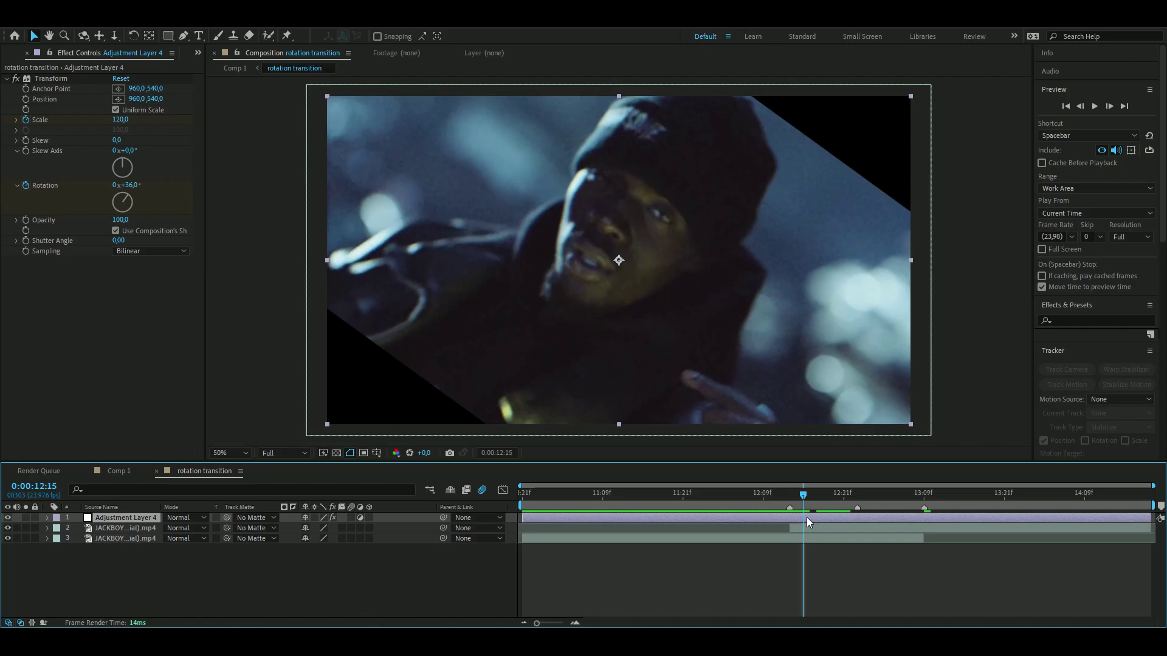
key(ctrl+space)
text(mot)
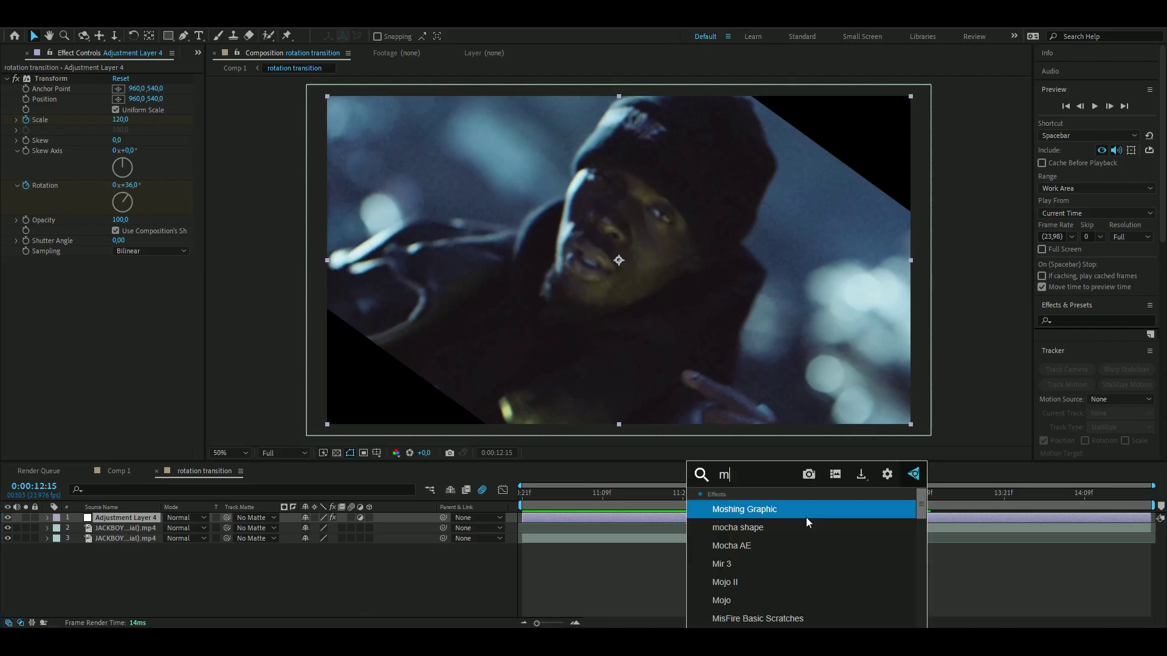
click(806, 524)
Set Motion Tile's Output Width and Output Height to 200 with Mirror Edges on, and play back the spin
click(123, 120)
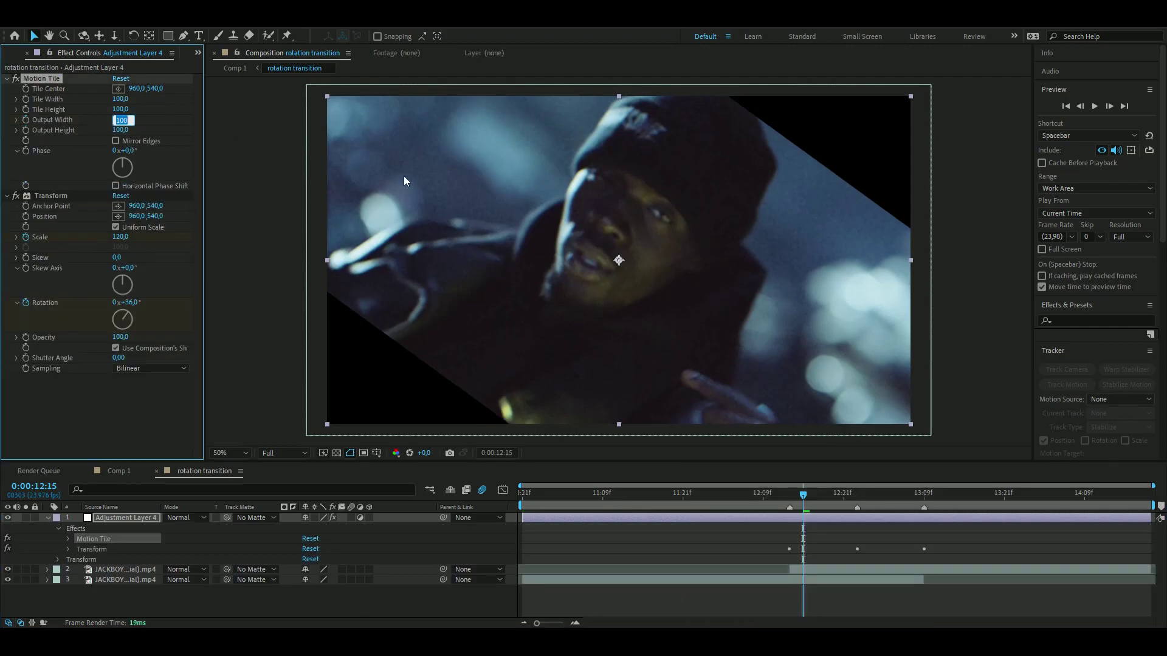
text(200)
key(Return)
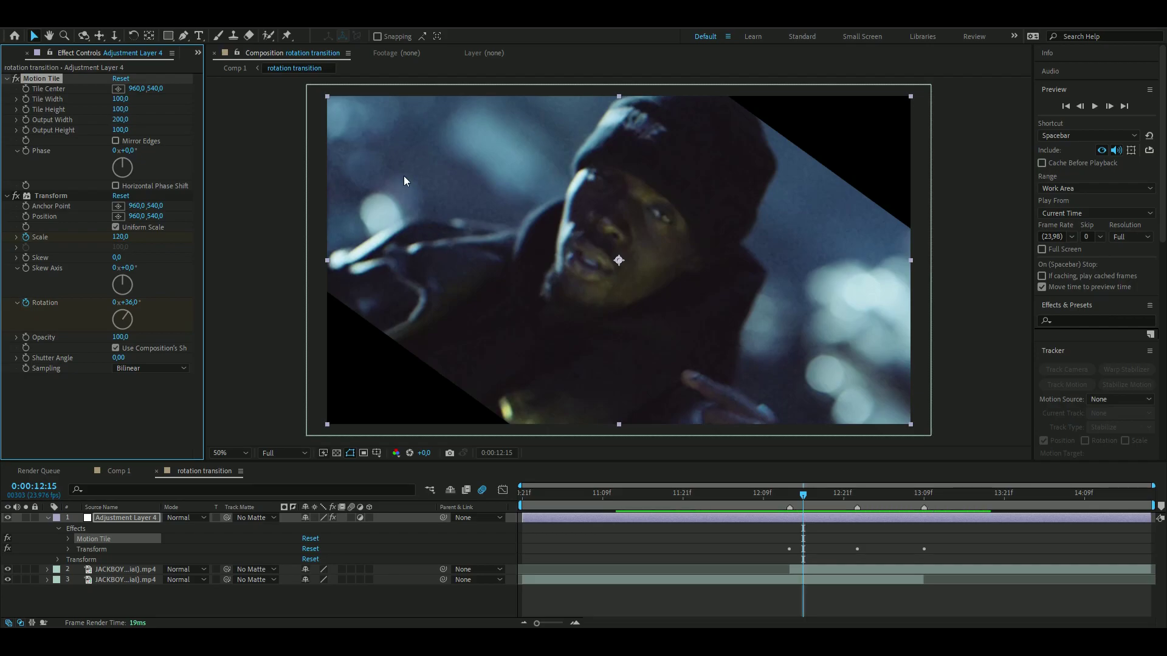
click(120, 130)
text(20)
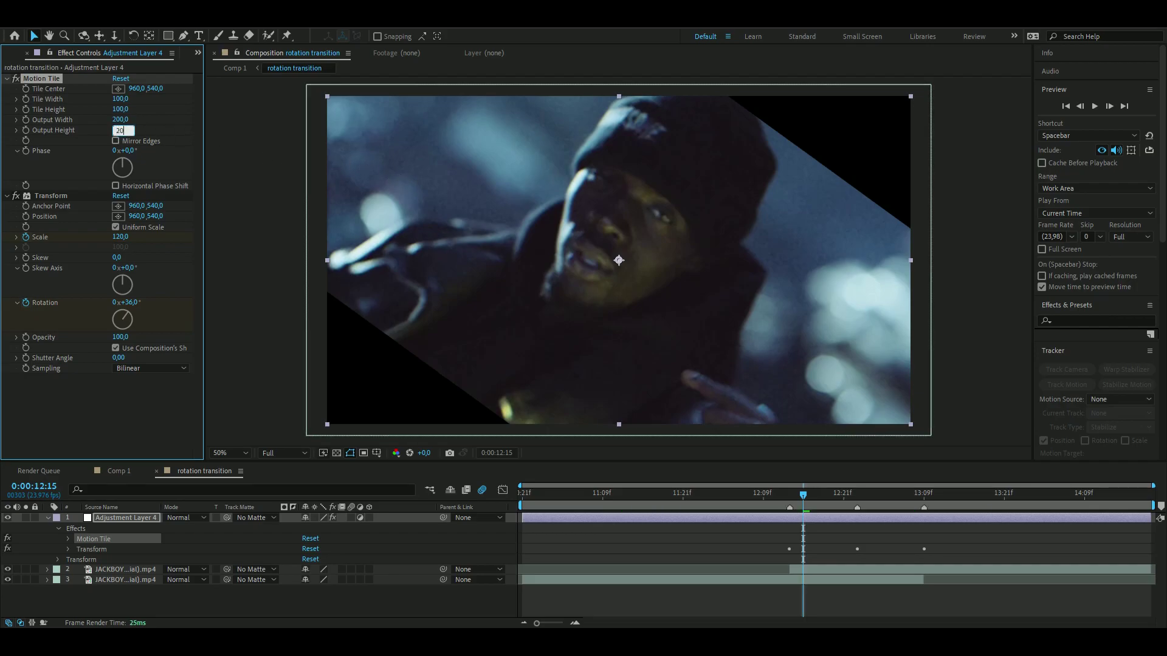
text(0)
key(Return)
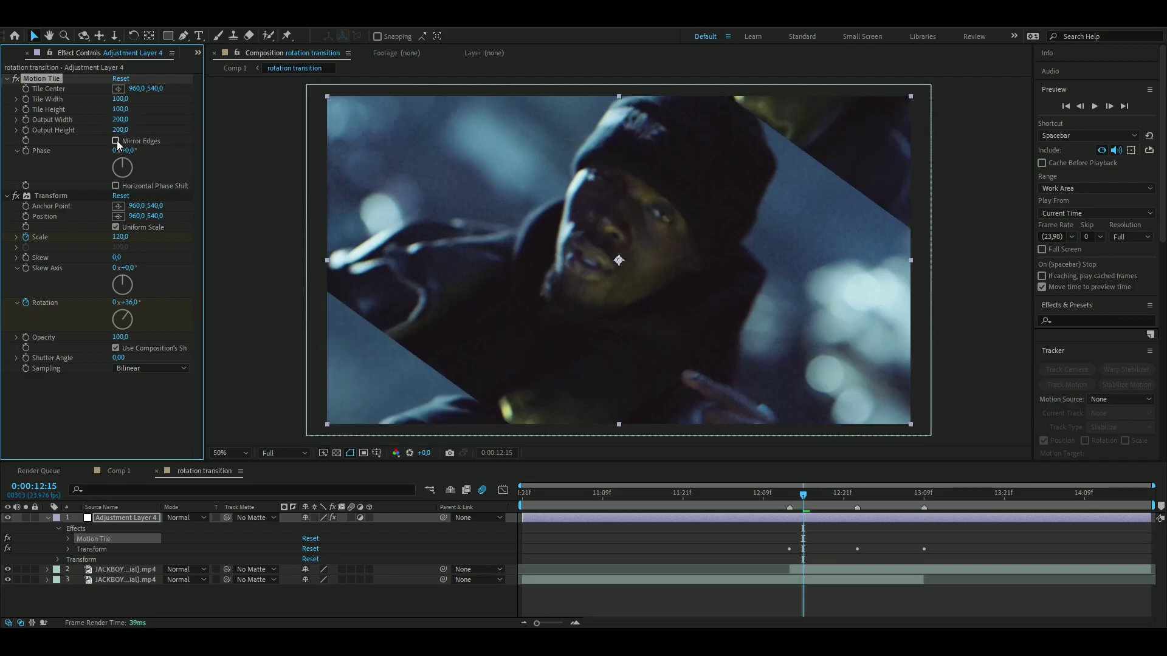
click(116, 141)
drag(615, 493, 695, 494)
key(space)
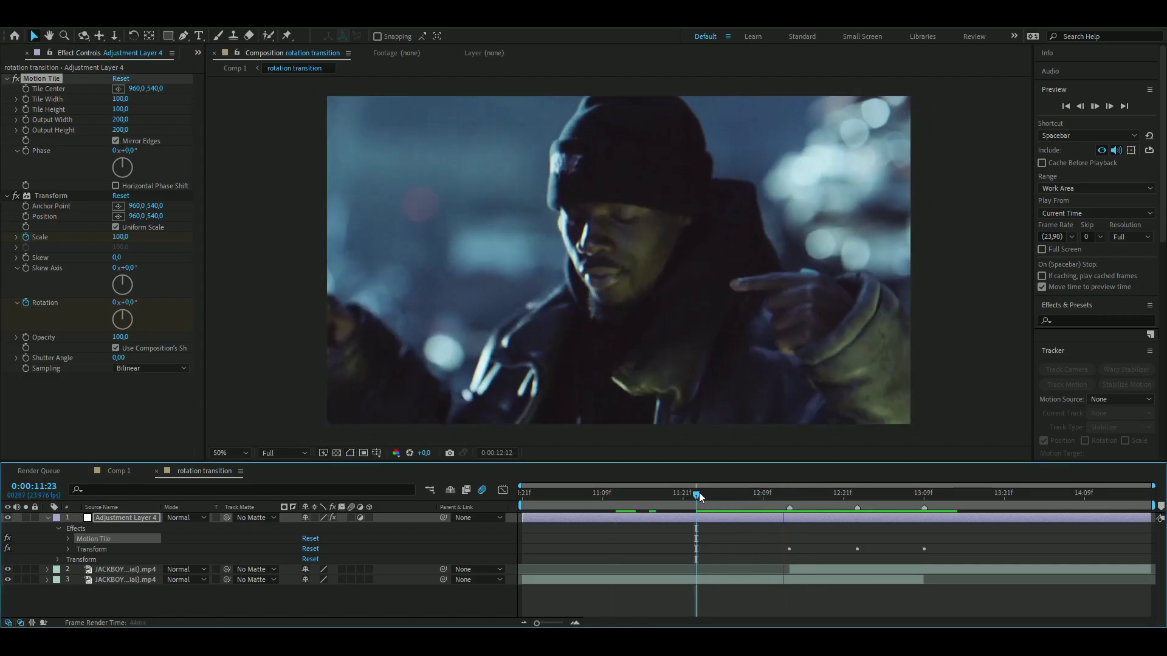
Enable motion blur on the adjustment layer and play back the blurred transition
drag(699, 497, 790, 499)
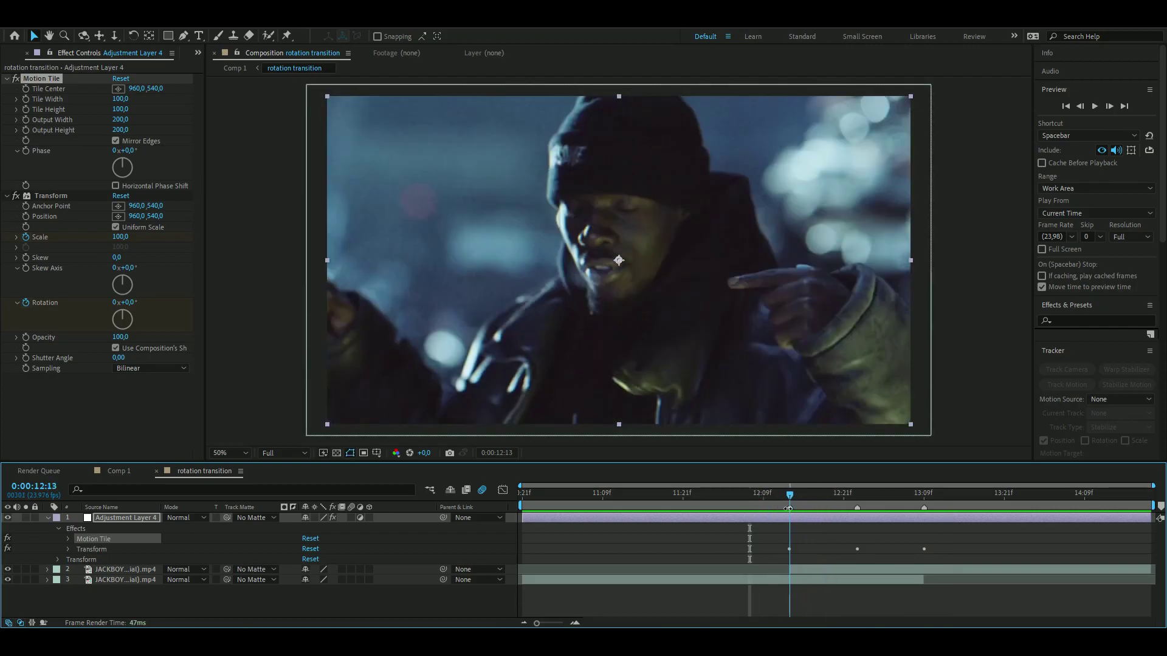
click(351, 517)
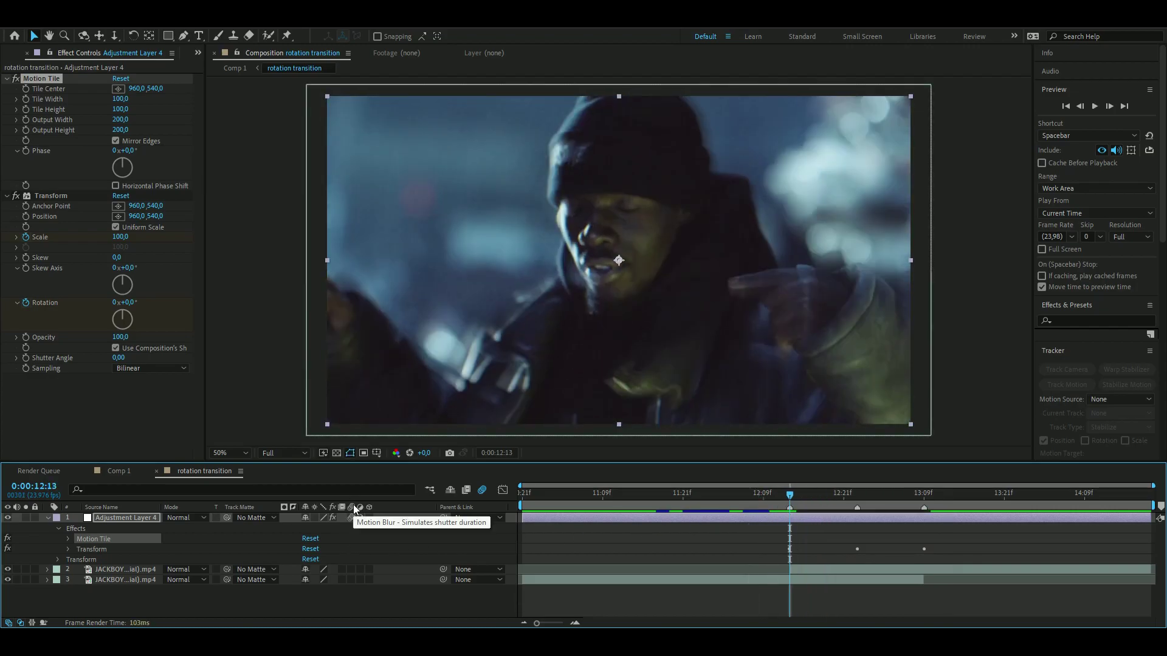
drag(790, 495, 706, 498)
key(space)
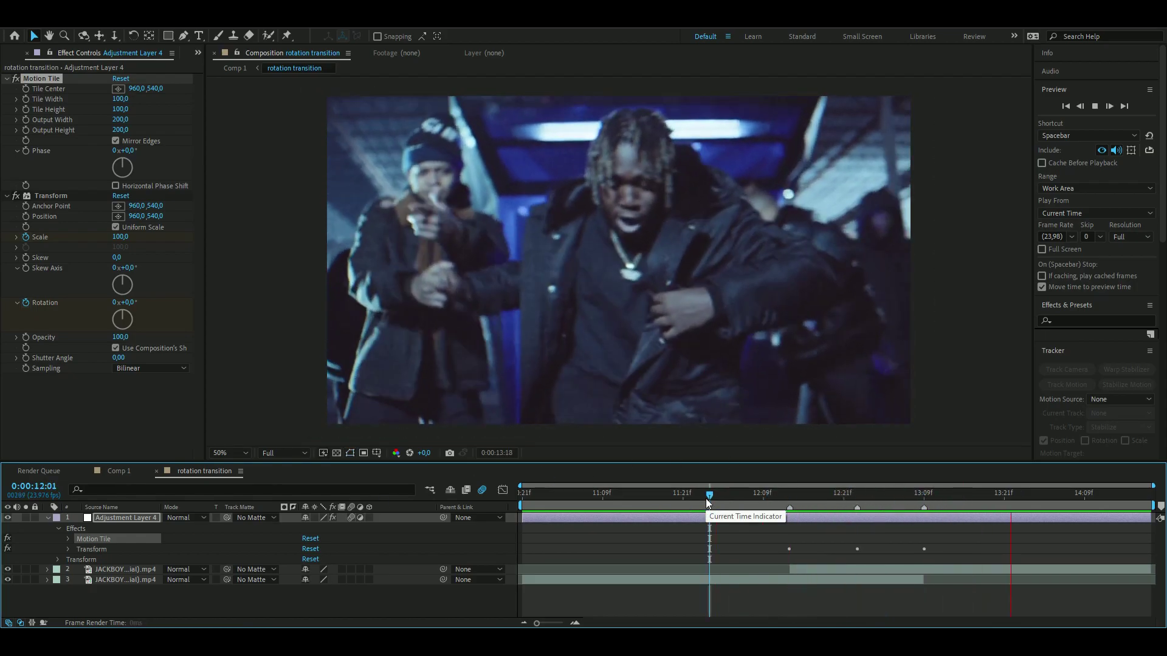
key(space)
Reveal the Transform effect's properties in the timeline and apply Easy Ease to its three Scale keyframes
click(67, 549)
scroll(66, 548, down, 1)
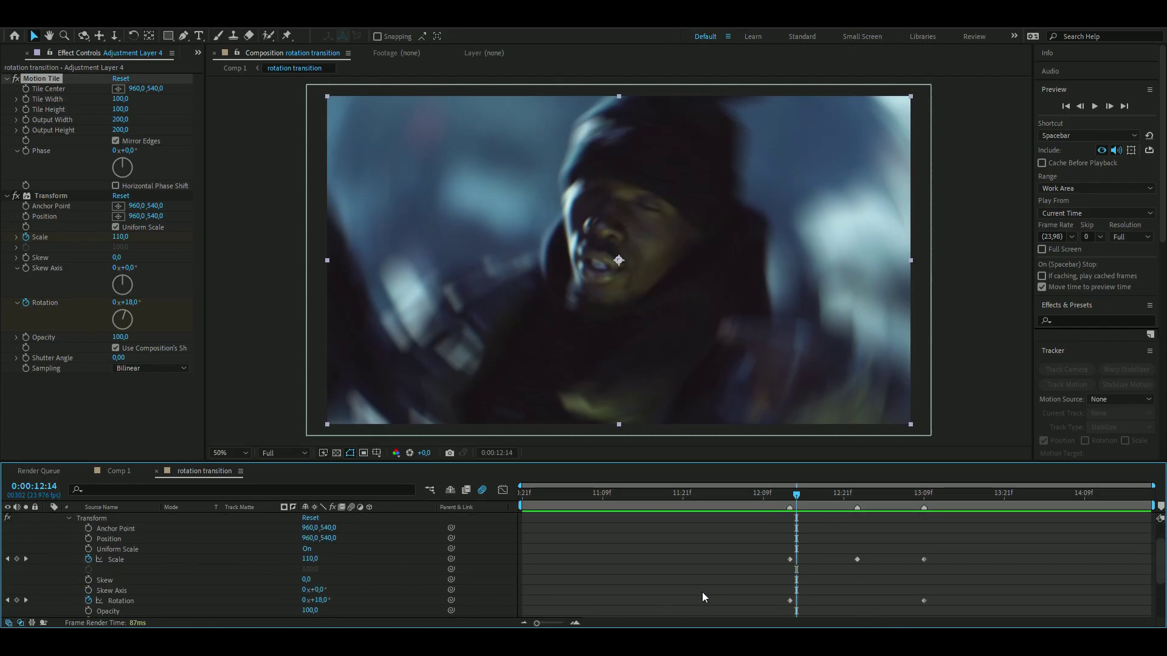
drag(935, 556, 770, 567)
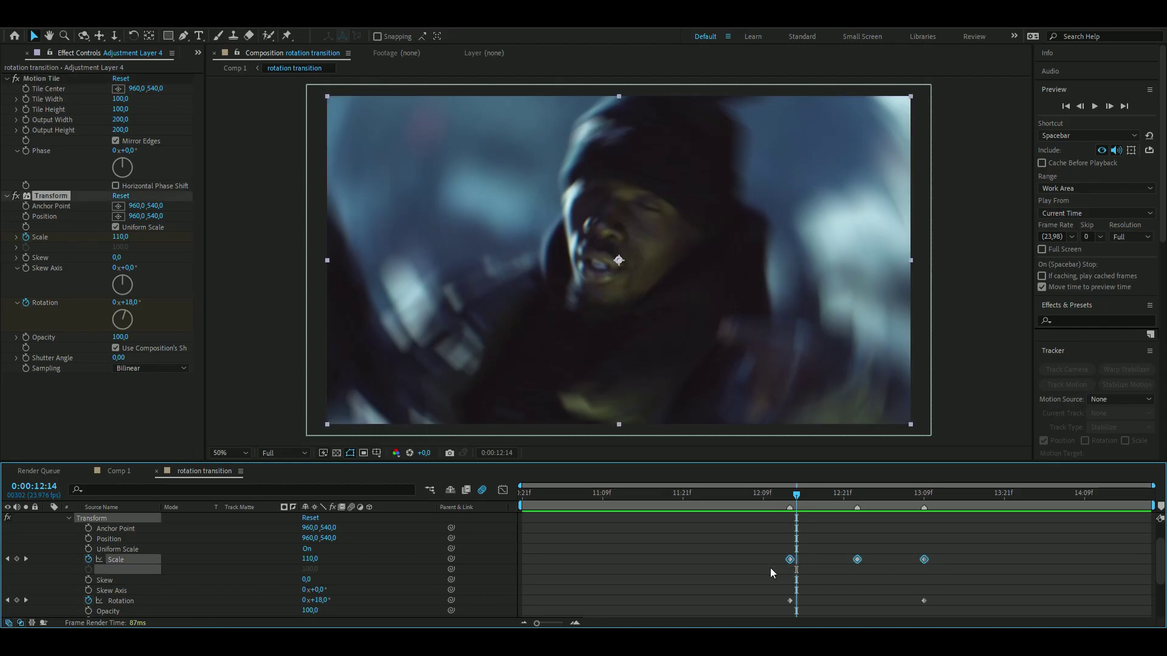
key(F9)
Reshape the Scale curve in the graph editor into a sharp peak at 0:00:12:23 with flat ends, and scrub through it
click(790, 559)
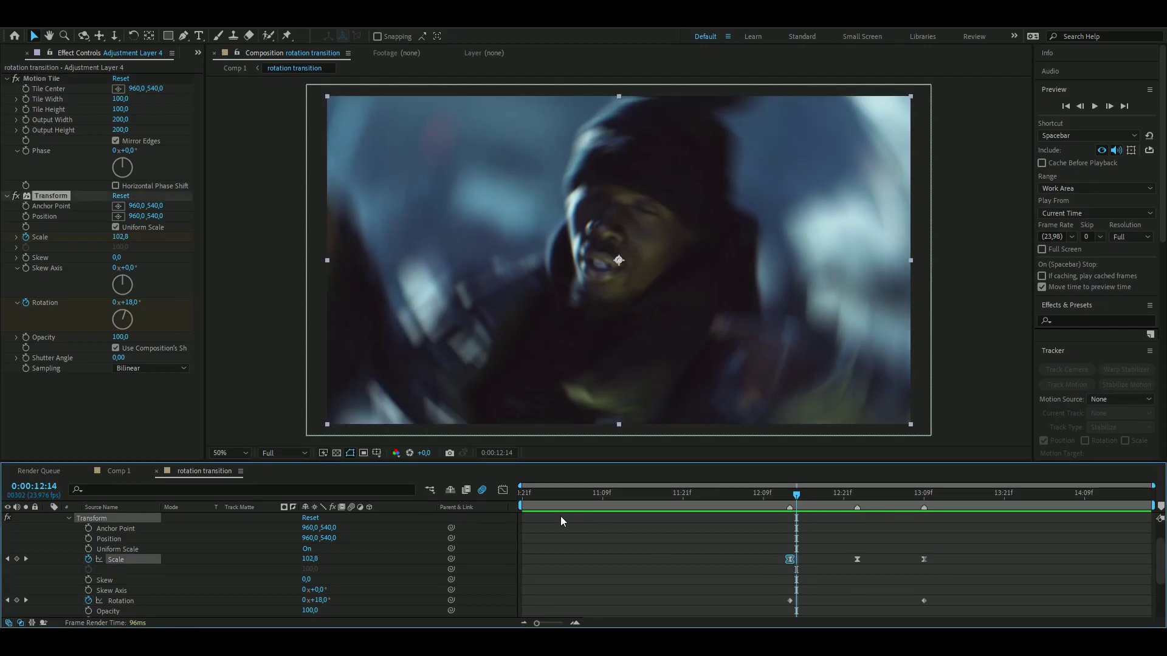
click(502, 490)
mouse_move(813, 593)
mouse_down()
mouse_move(859, 594)
mouse_move(814, 597)
mouse_up()
click(924, 594)
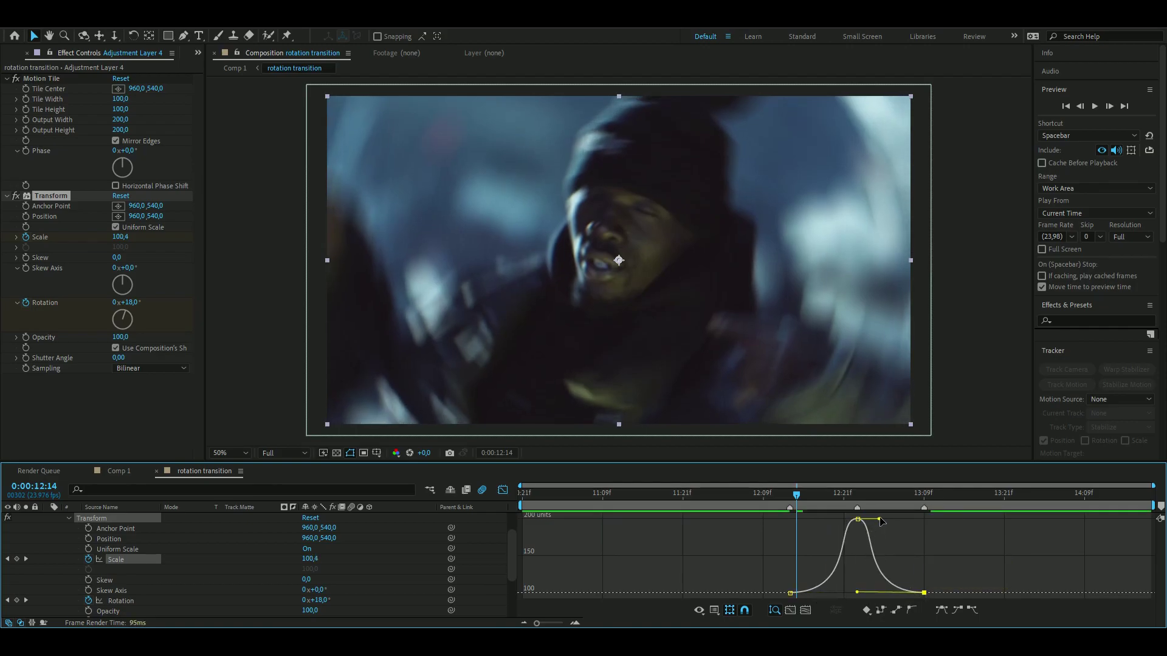
drag(880, 521, 828, 555)
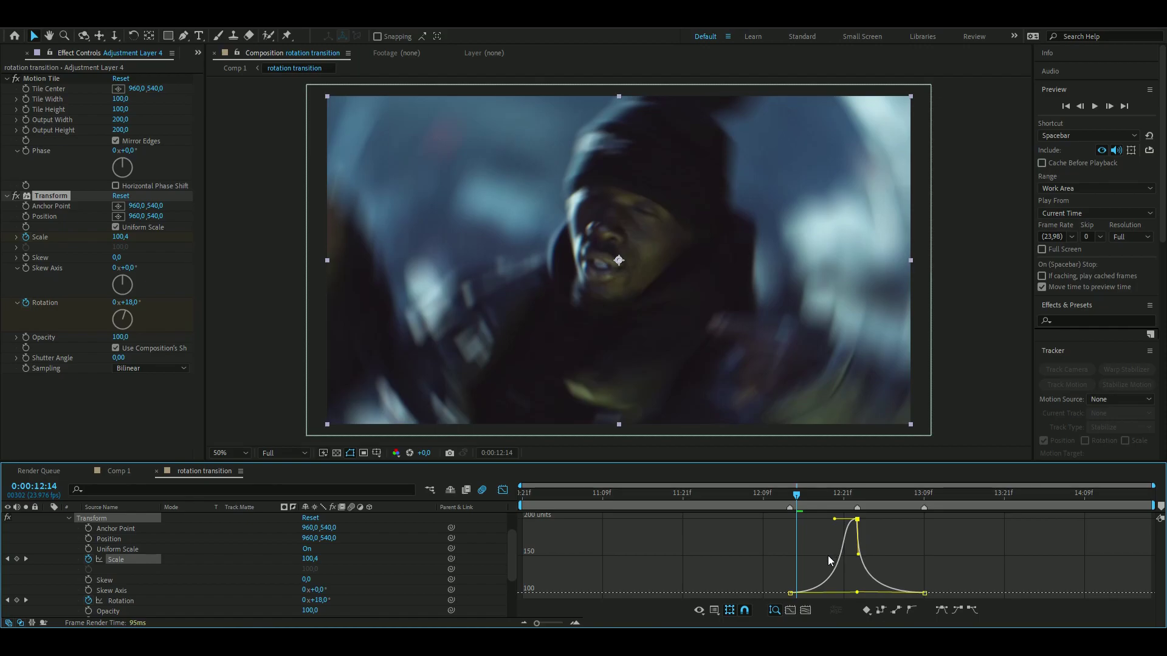
drag(835, 519, 856, 557)
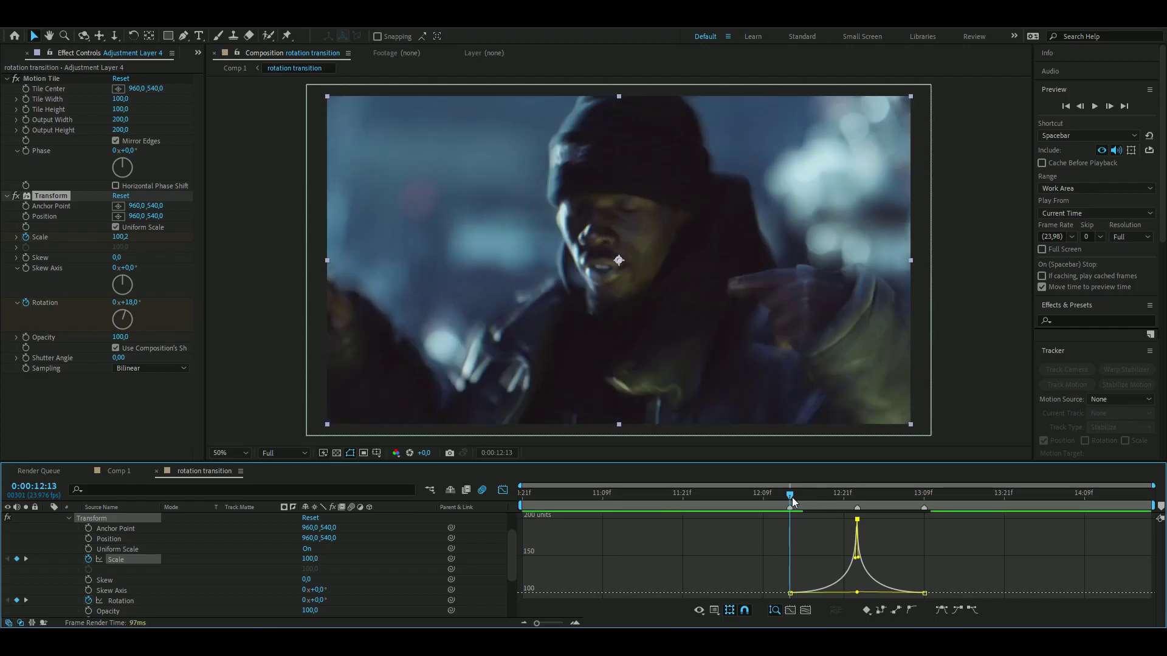
key(space)
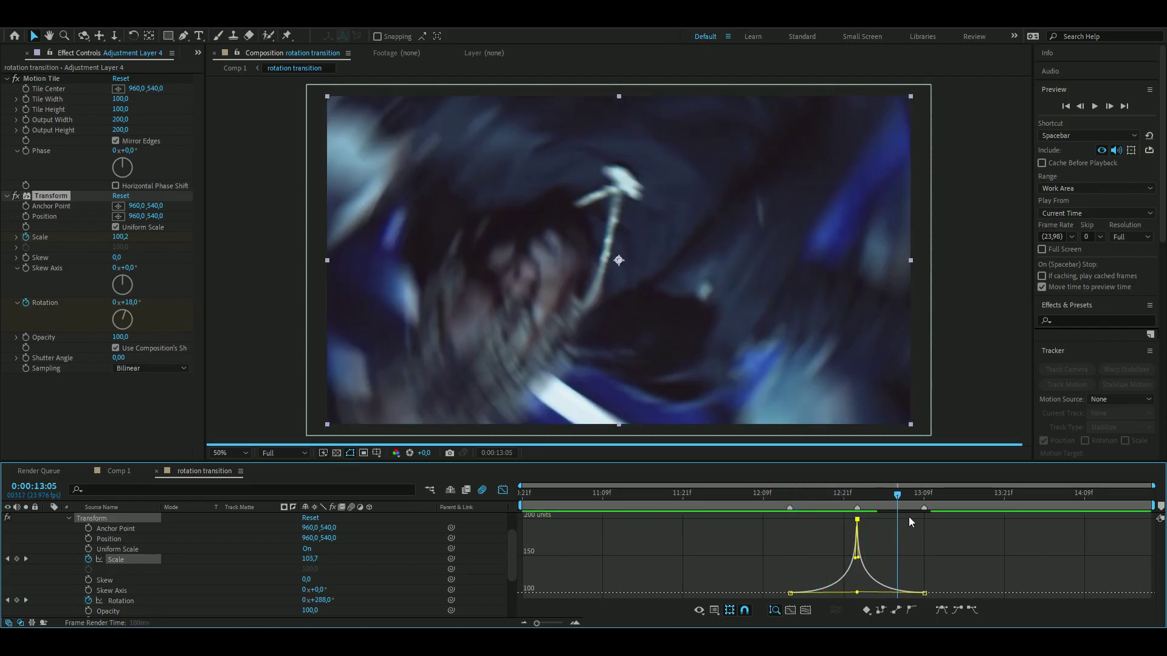
drag(909, 517, 925, 522)
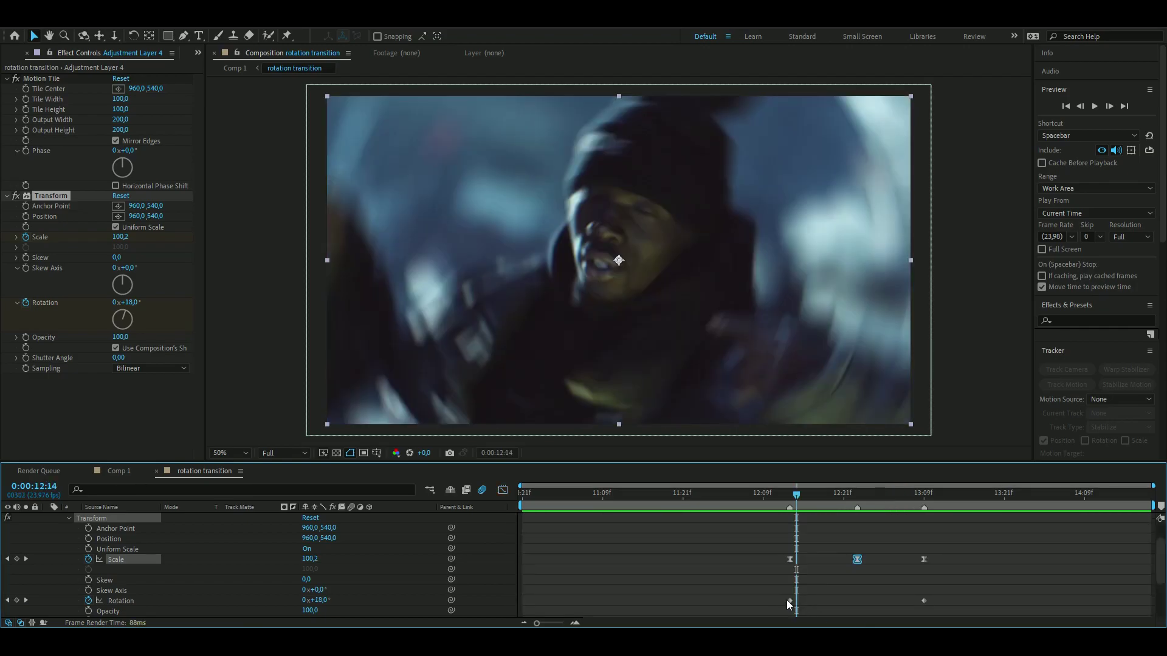
Apply Easy Ease to both Rotation keyframes and extend their handles in the graph editor into a steep S-curve
click(786, 599)
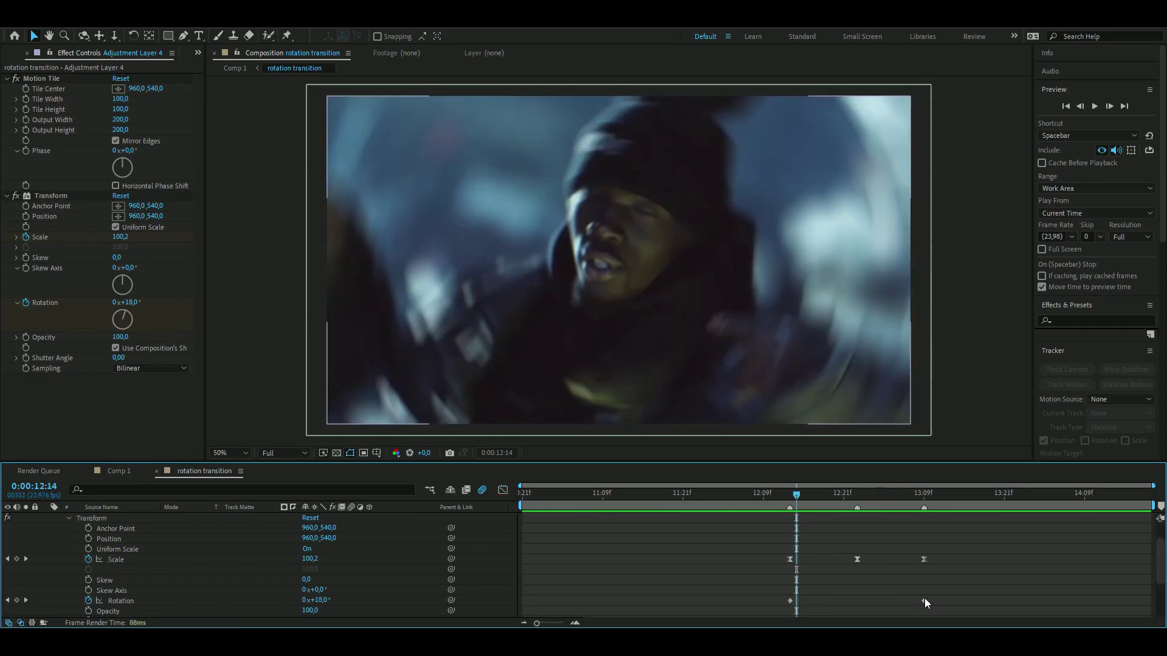
drag(962, 596, 753, 600)
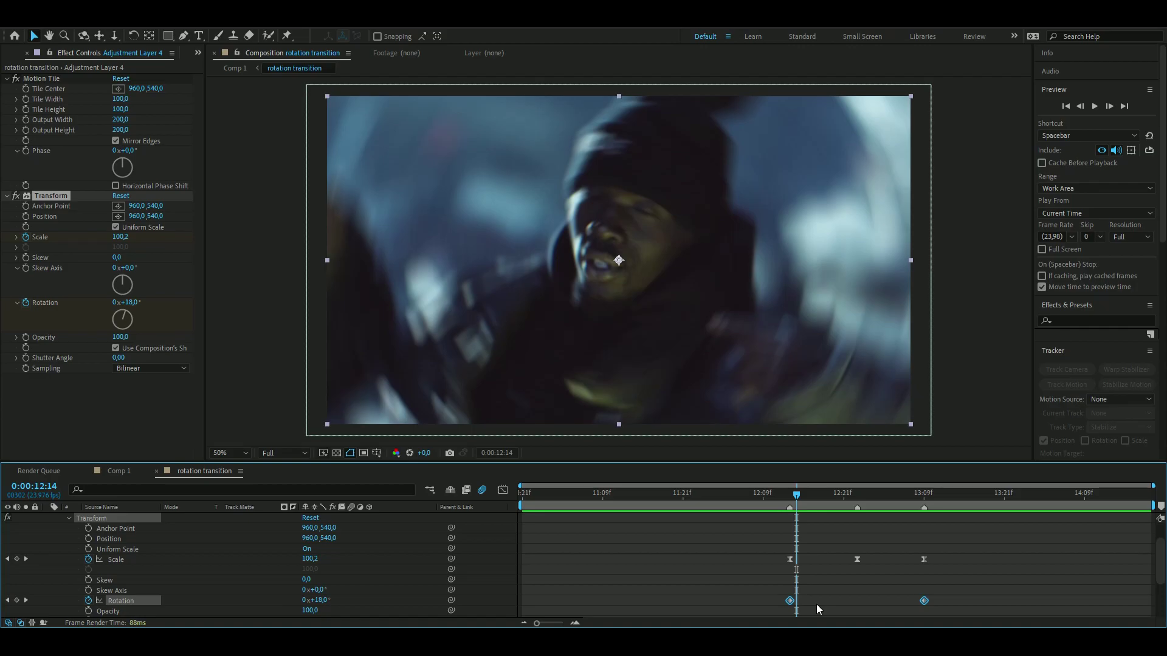
key(k)
click(503, 490)
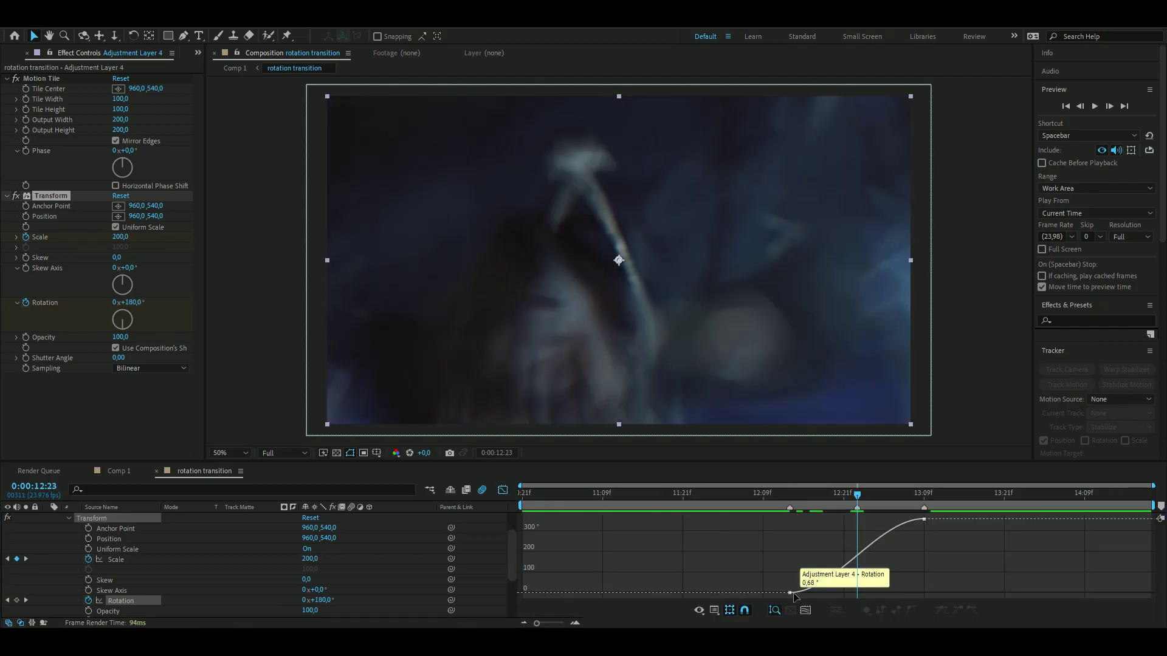
click(793, 594)
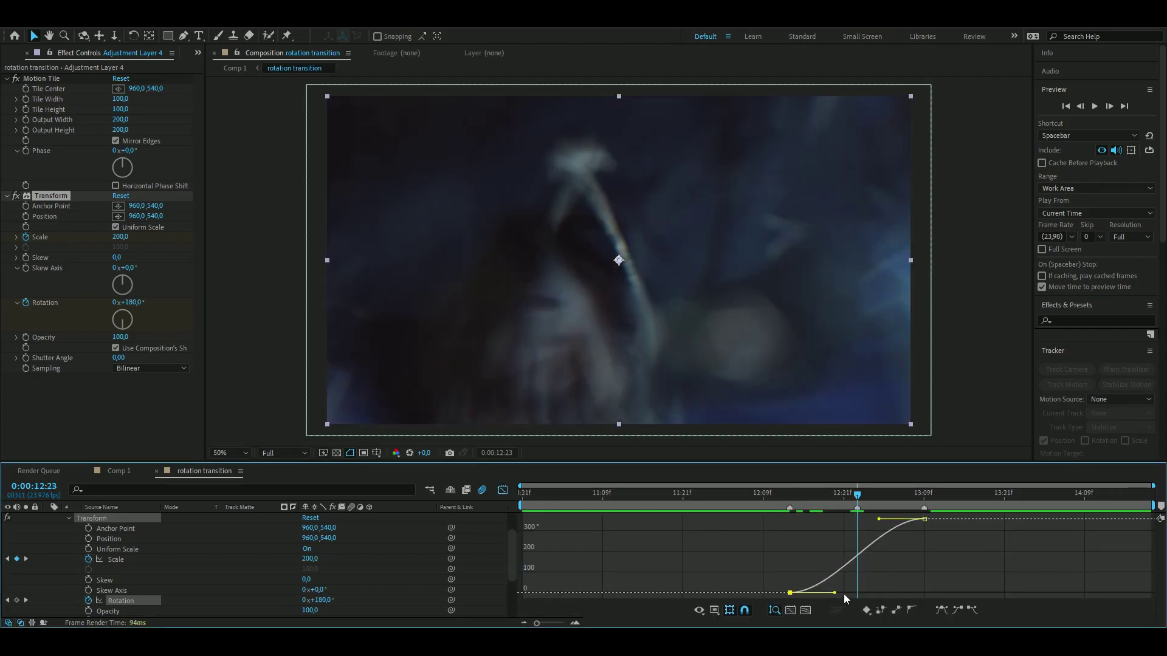
drag(836, 593, 907, 595)
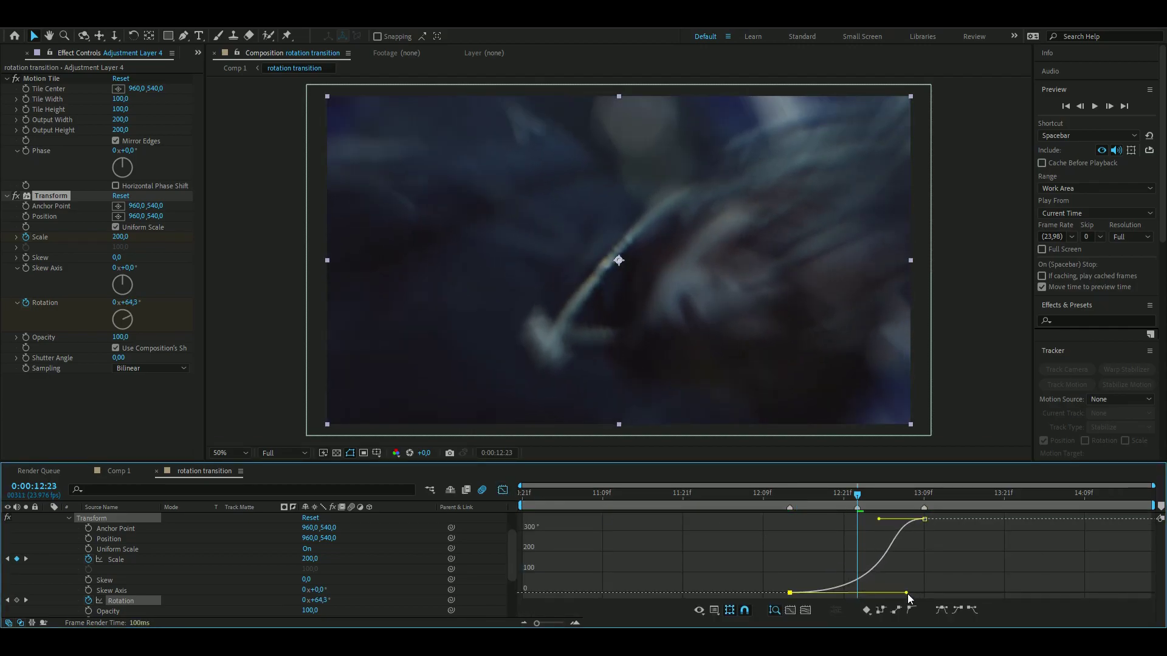
drag(879, 519, 808, 519)
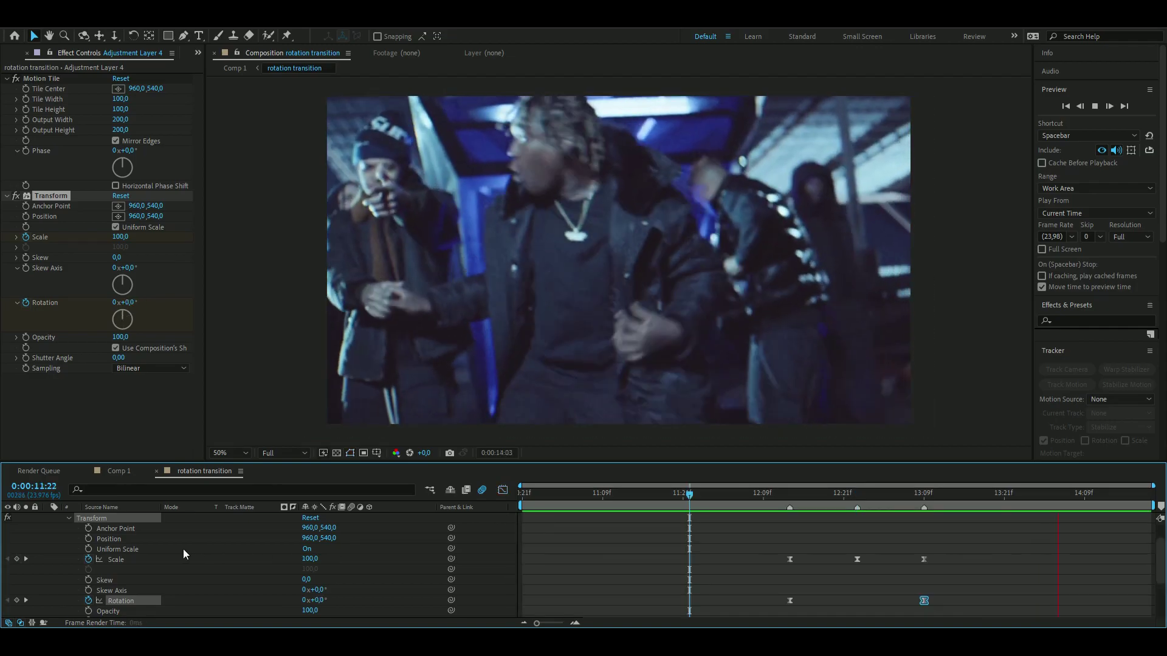
Collapse the adjustment layer's properties and play back the eased rotation transition
scroll(213, 560, up, 3)
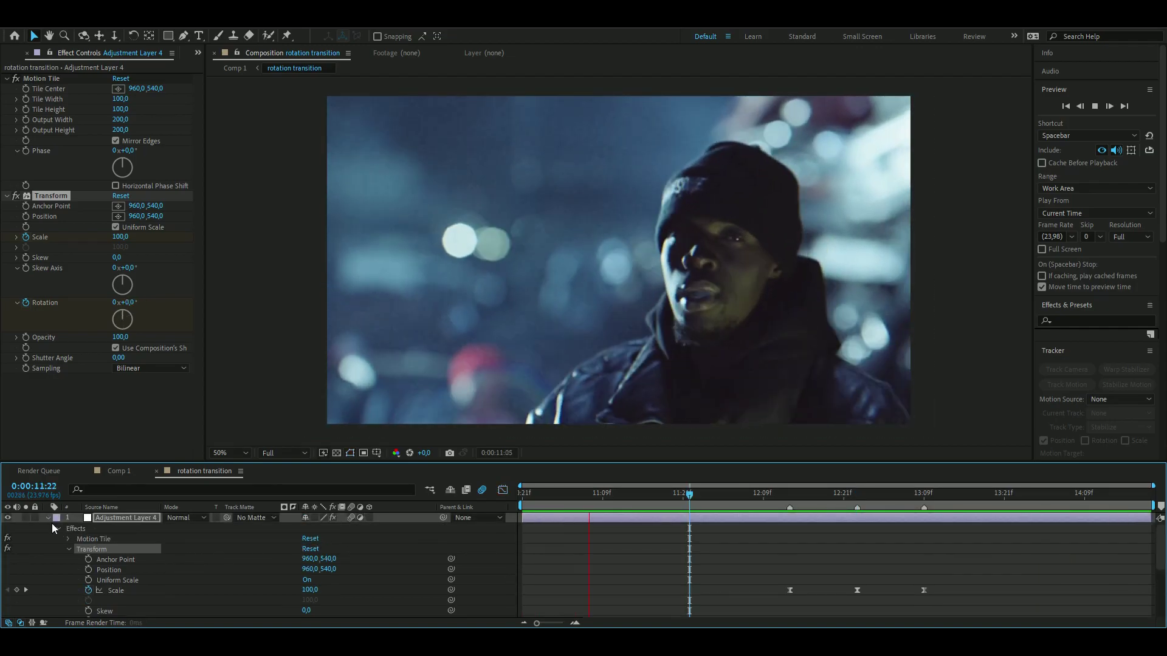
click(48, 519)
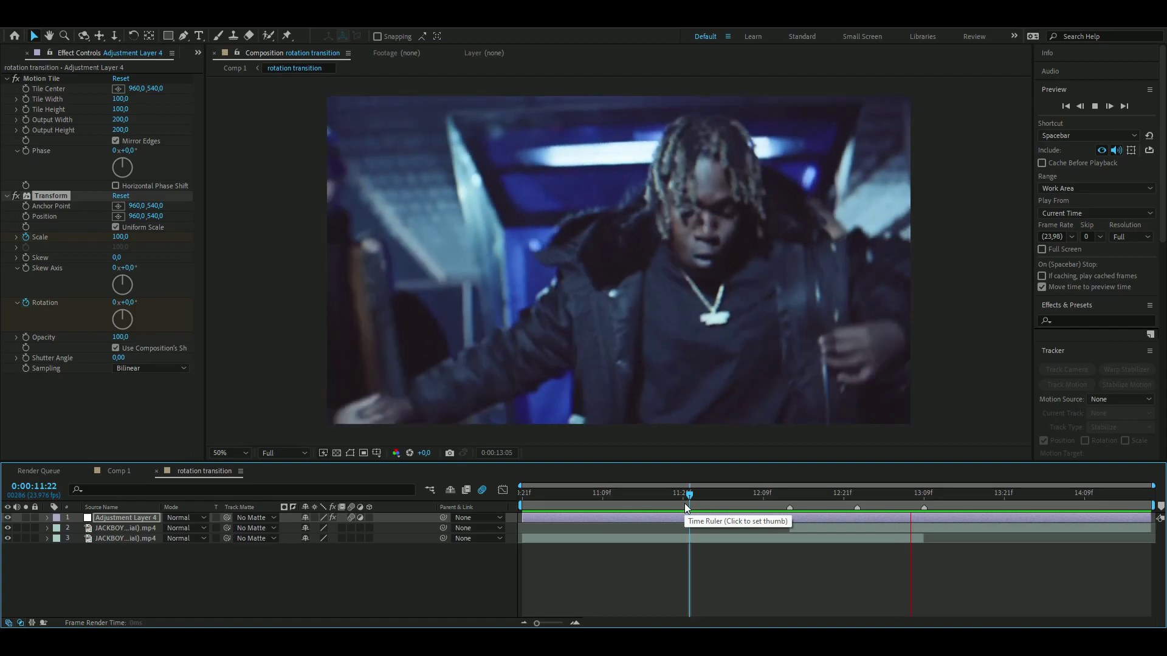
click(731, 499)
key(space)
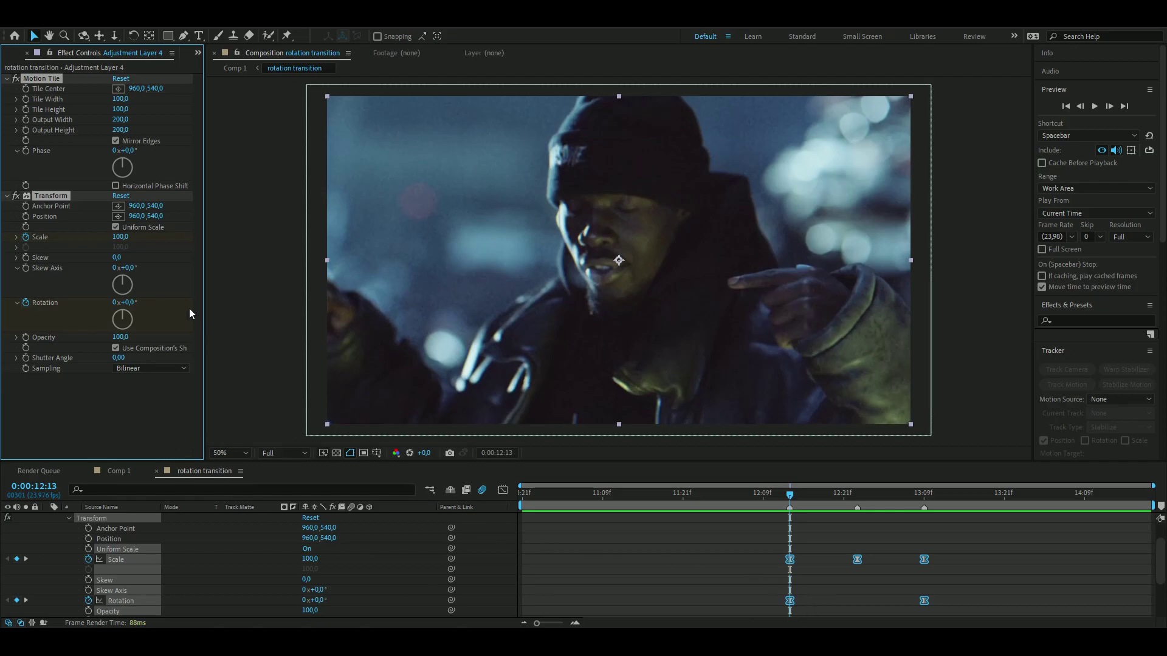
Save the adjustment layer's Motion Tile and Transform effects with their keyframes as an animation preset
click(160, 22)
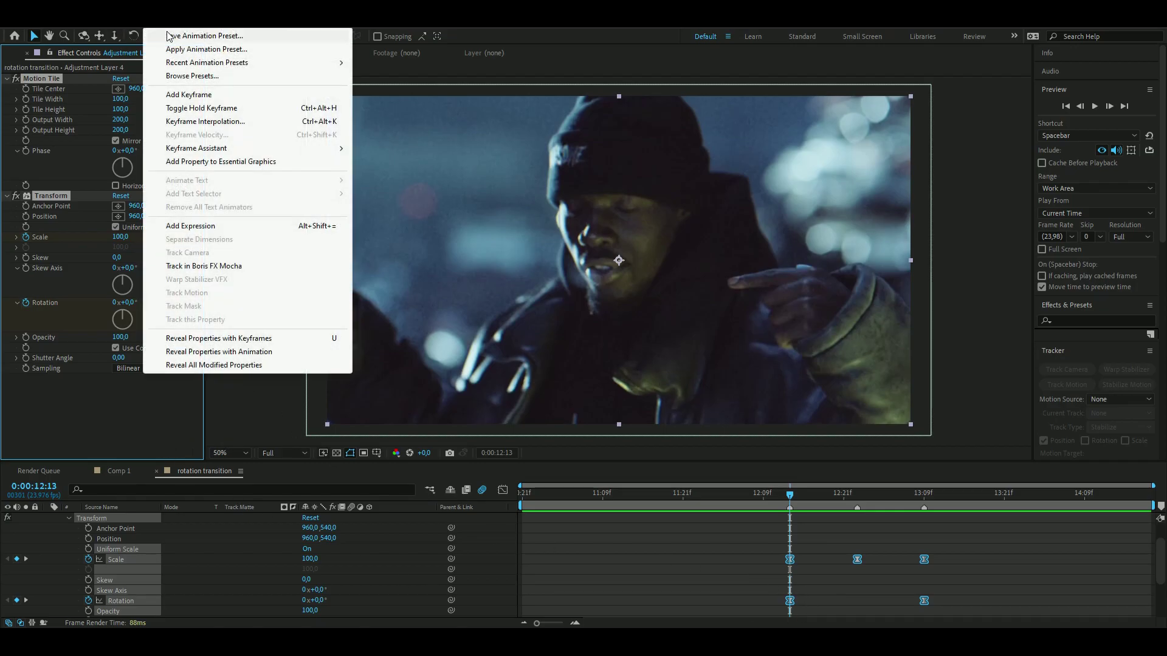
click(166, 35)
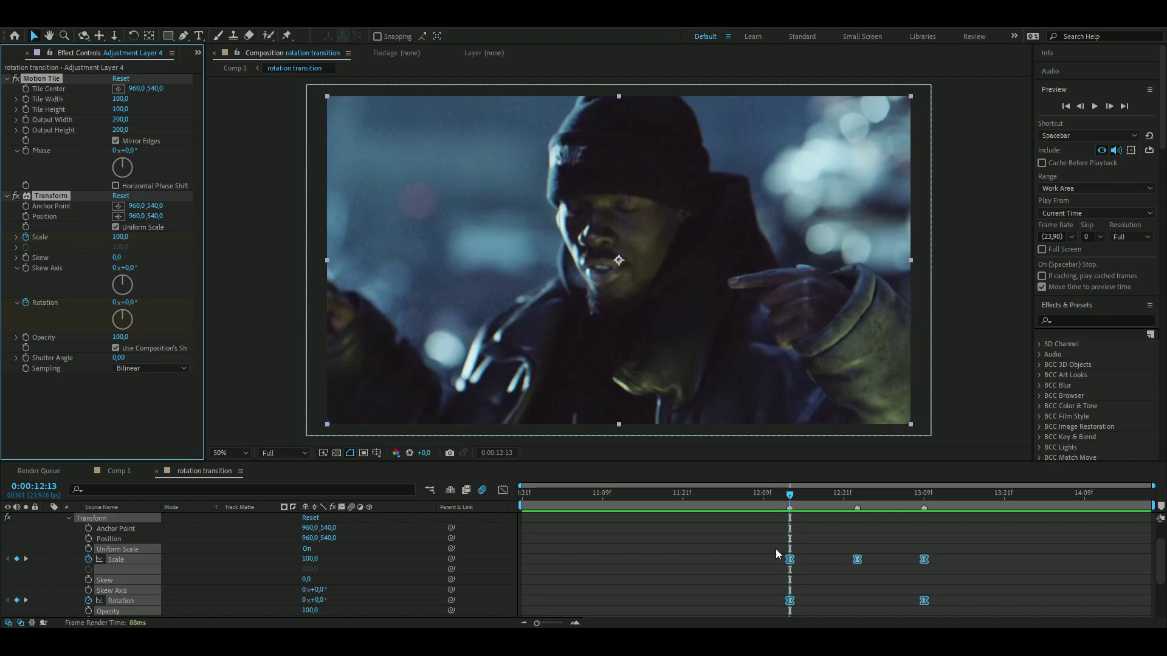
click(269, 541)
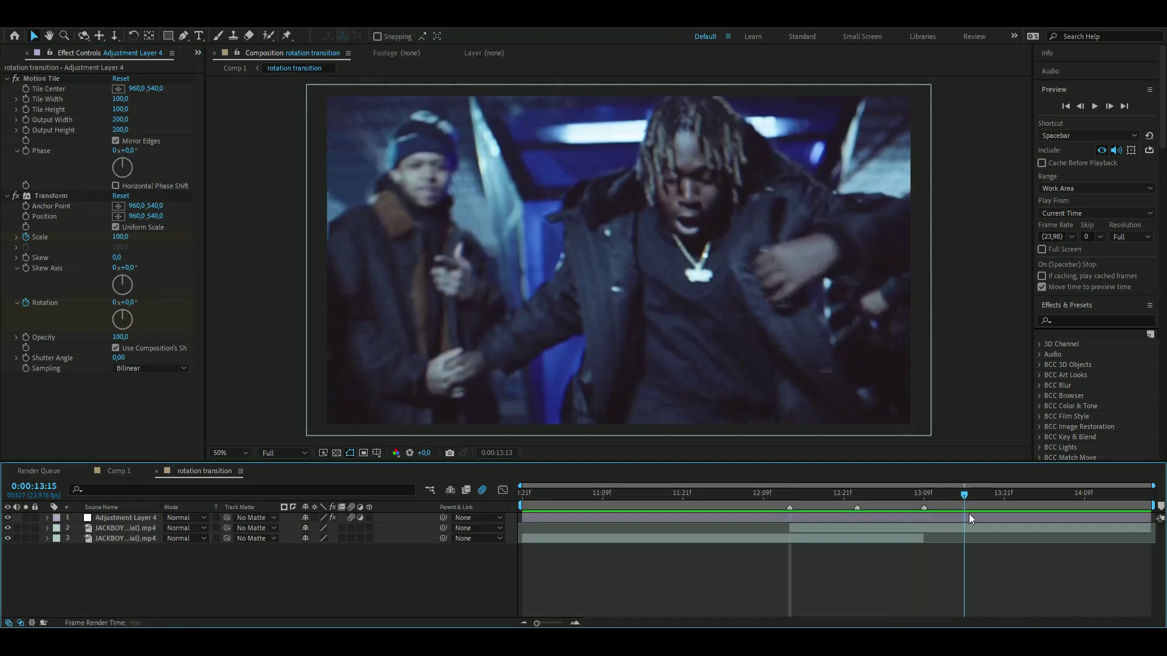
Pre-compose the adjustment layer and both clips into one composition named rotation
drag(969, 513, 750, 489)
key(space)
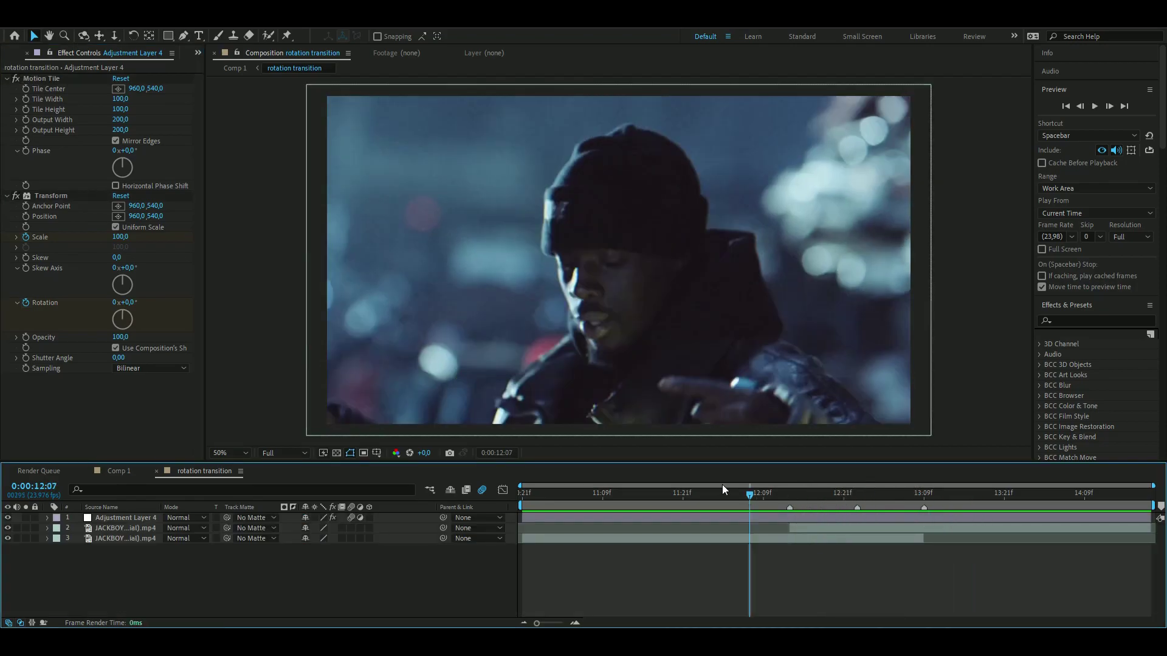
click(822, 518)
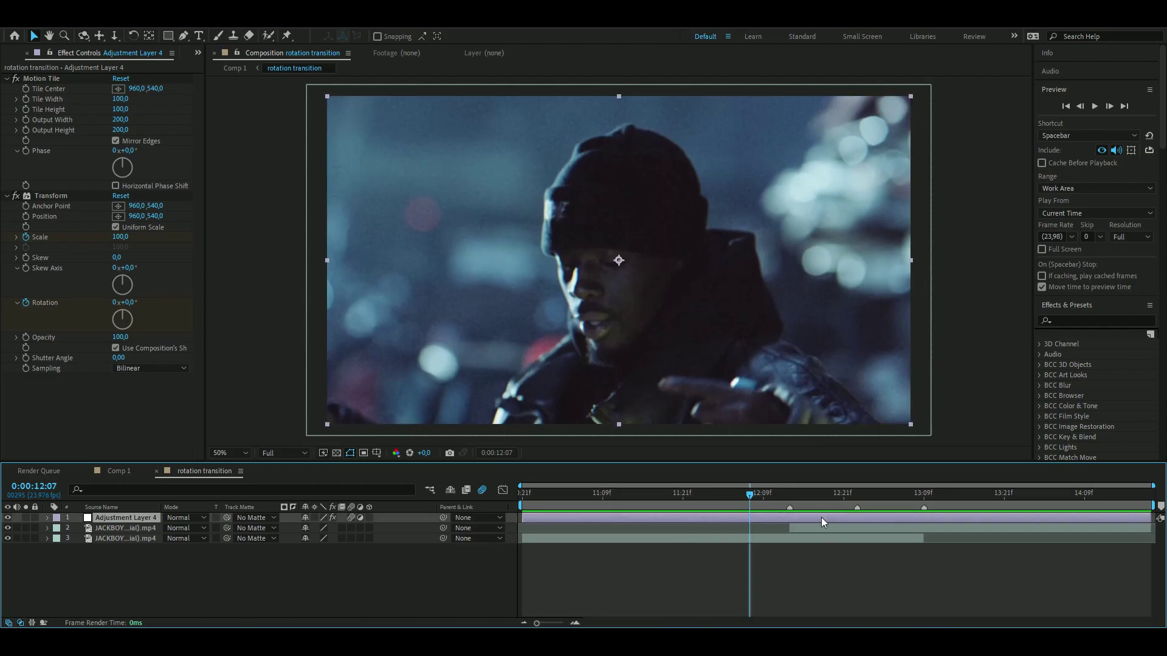
key(ctrl+a)
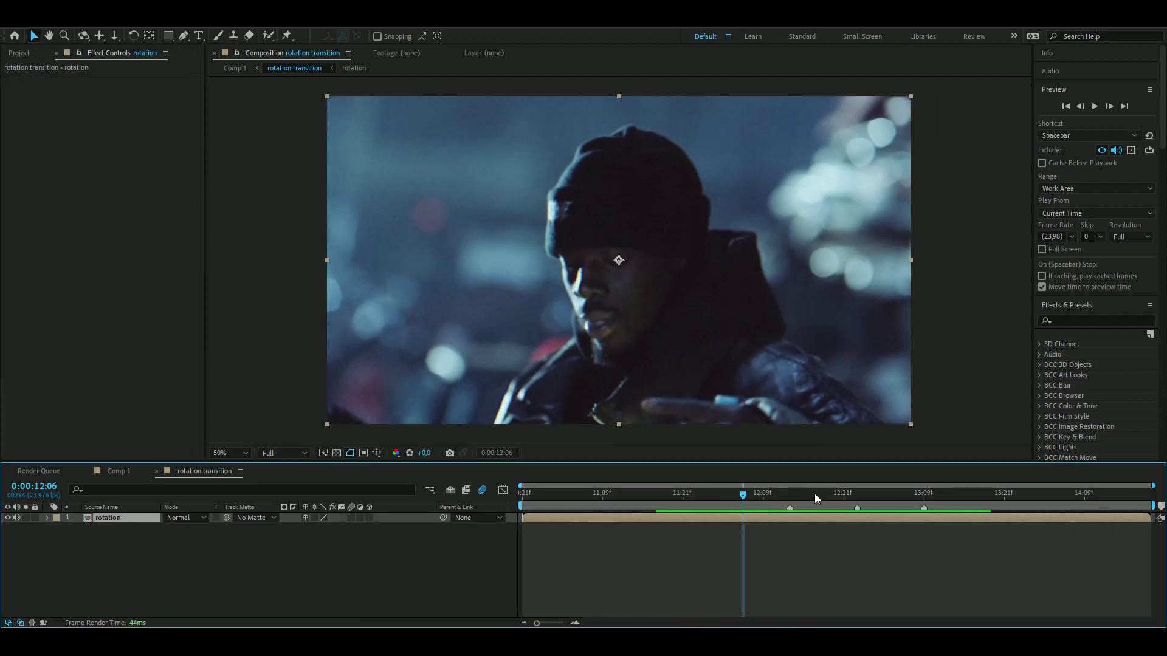
Apply the Deep Glow effect to the rotation layer with the playhead at 0:00:12:12
drag(814, 493, 782, 498)
key(ctrl+space)
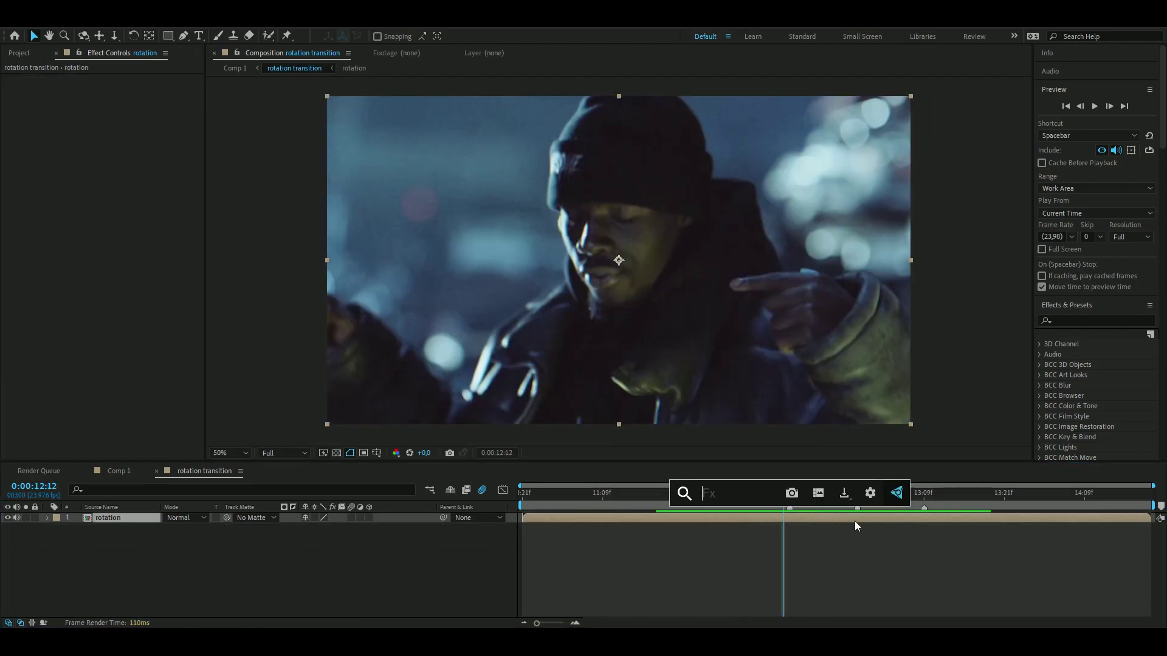
text(d)
click(784, 510)
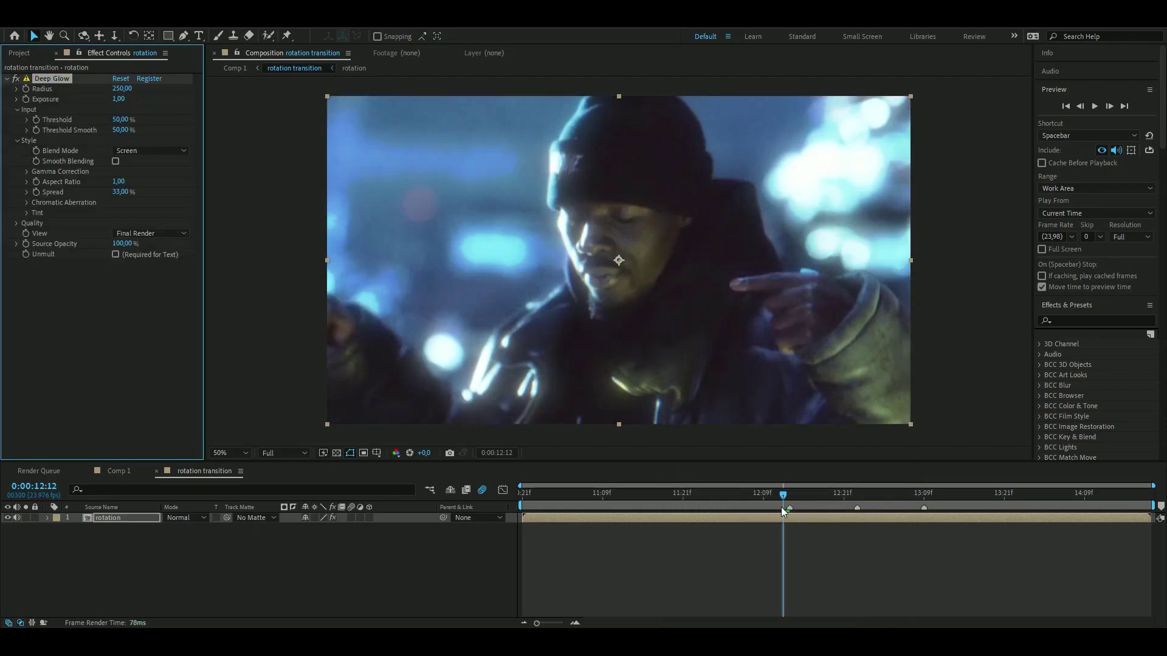
Set Deep Glow's exposure to 0,73 and threshold to 81%, and enable Smooth Blending
click(129, 101)
click(118, 99)
text(0,73)
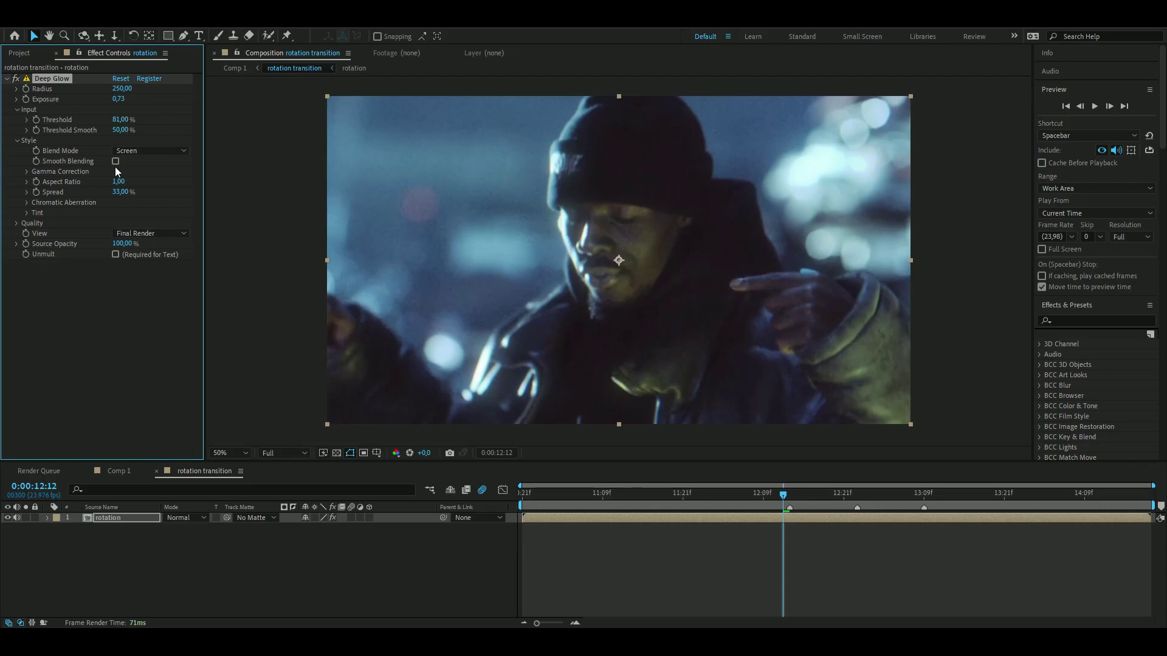
click(116, 161)
Apply 4-Color Gradient to the rotation layer with all four colors set to the same light blue and the Hue blending mode
key(ctrl+space)
text(4)
key(Return)
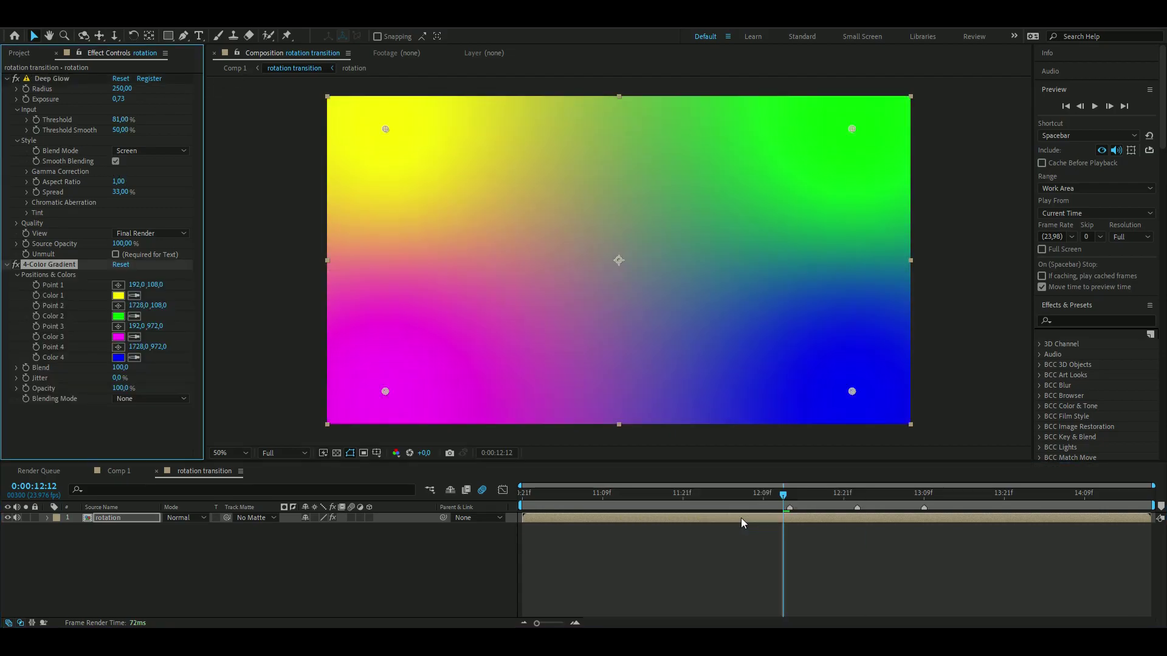
click(119, 357)
click(134, 337)
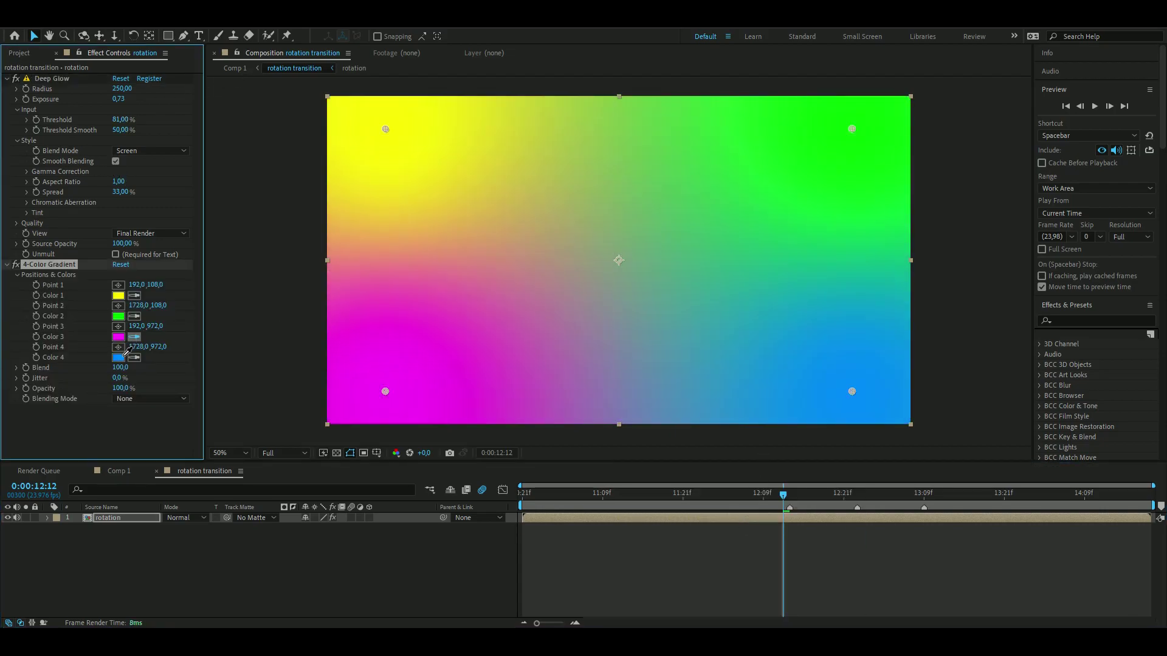
click(120, 357)
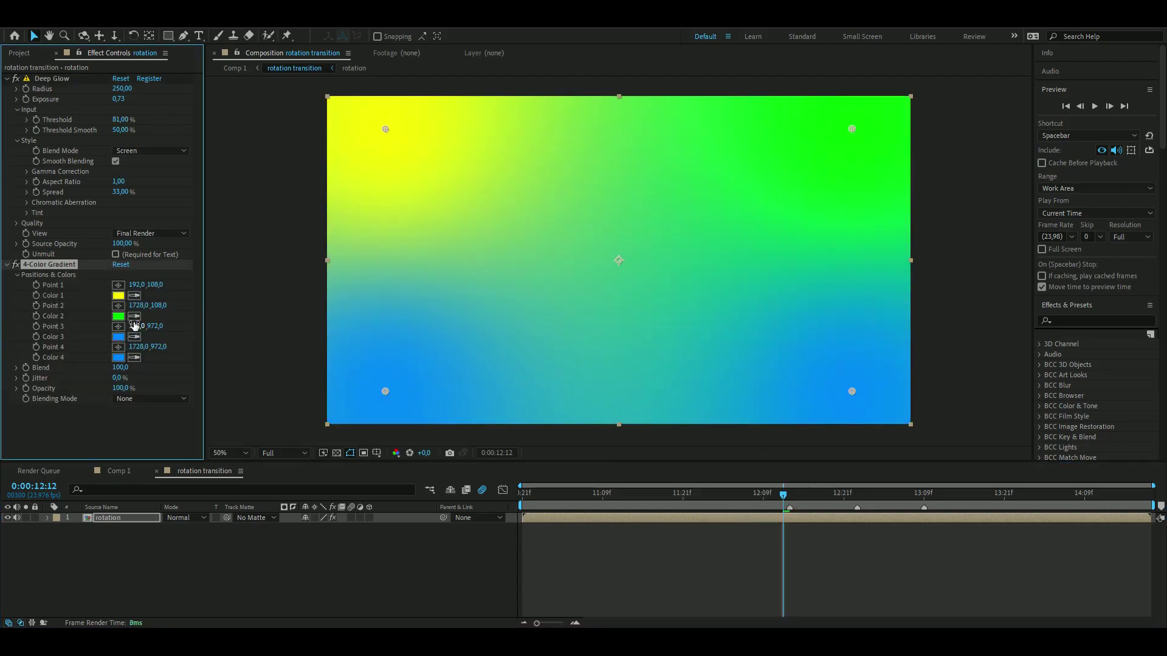
click(151, 399)
click(142, 345)
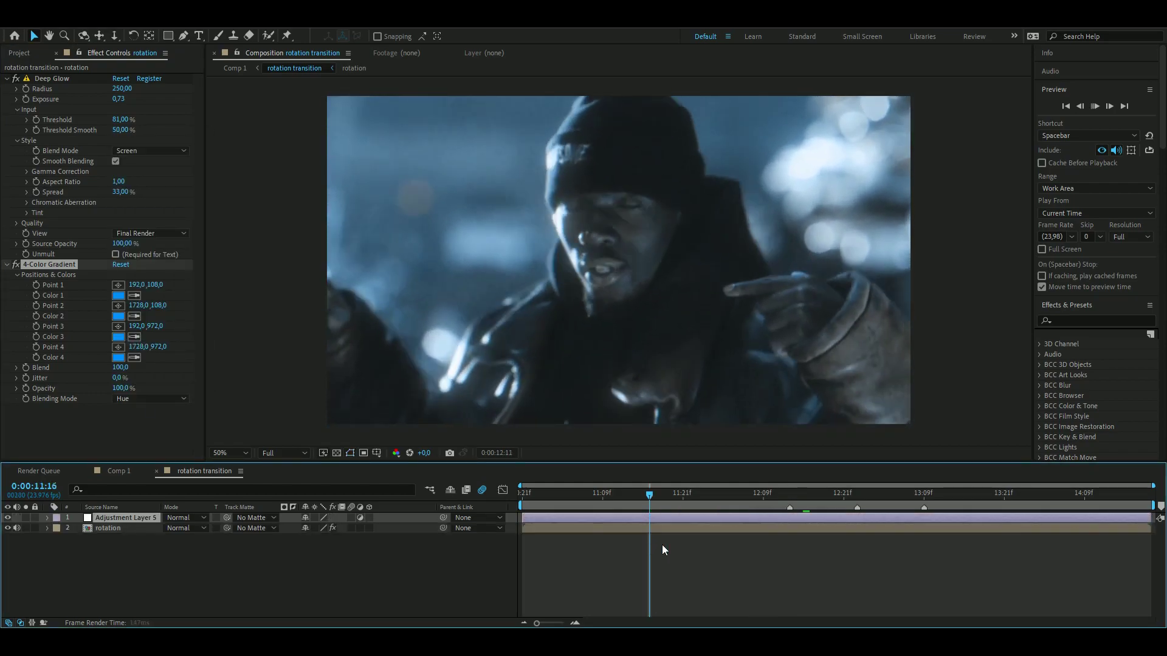
Apply the CC Vignette effect to the adjustment layer above rotation, with the playhead at 0:00:11:23
click(693, 495)
key(ctrl+space)
text(vig)
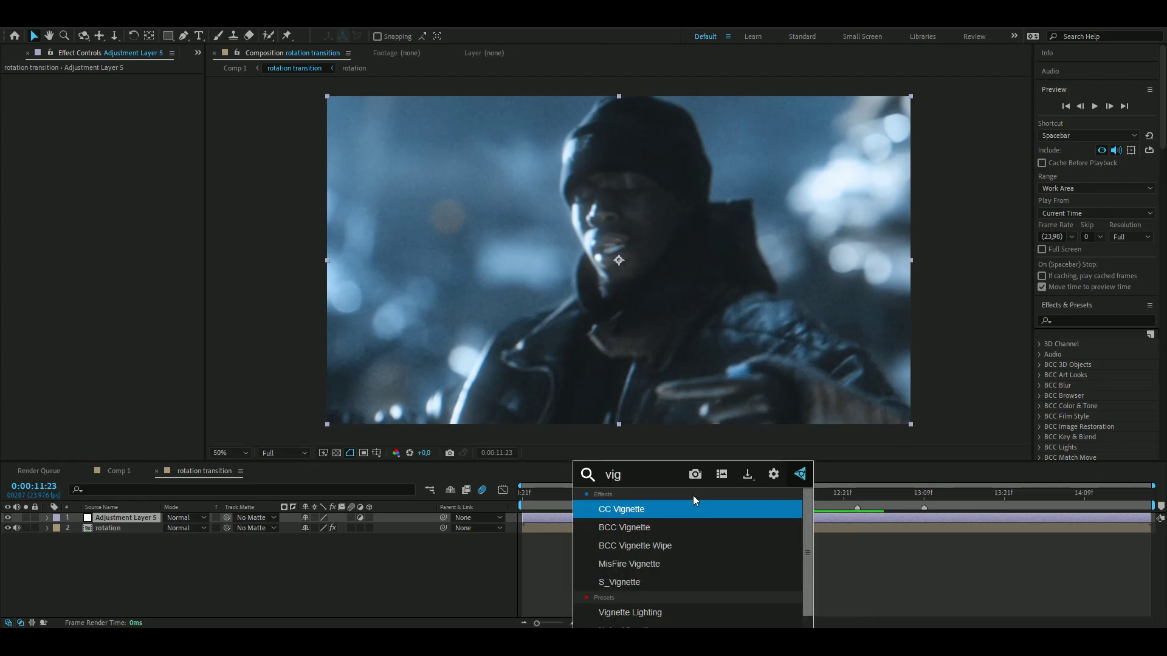
key(Return)
Set the CC Vignette amount to 197 and its angle of view to 35
click(119, 89)
text(1)
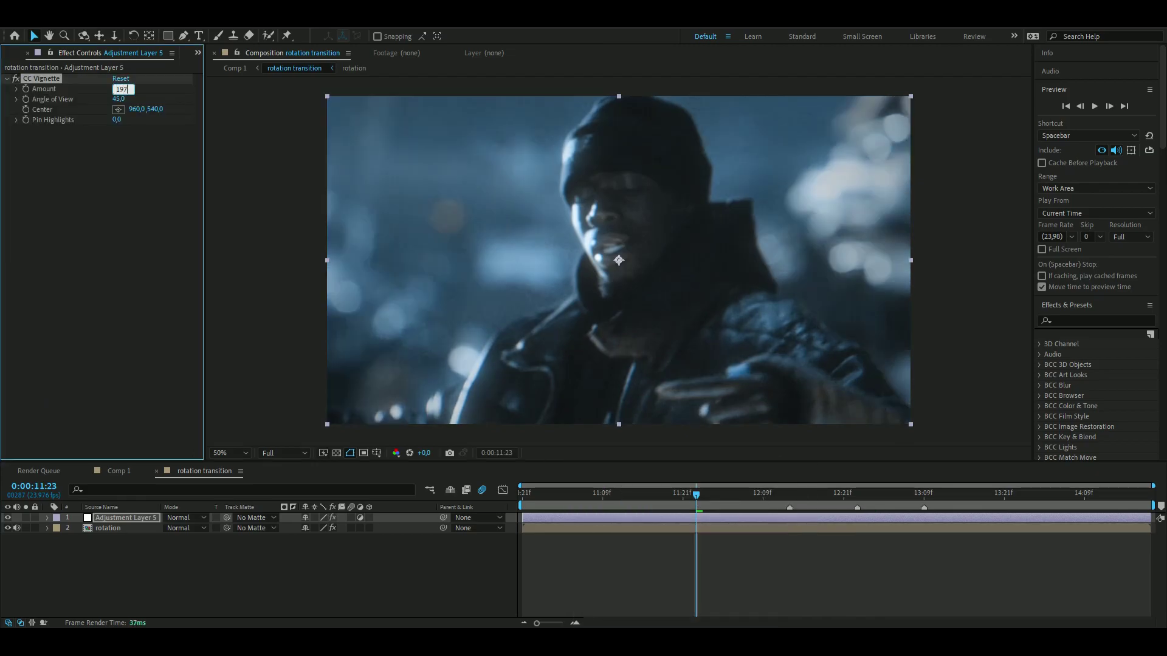
text(97)
key(Tab)
text(35)
key(Return)
Play back the finished transition from 0:00:10:22 and inspect the frame at 0:00:12:11
click(528, 493)
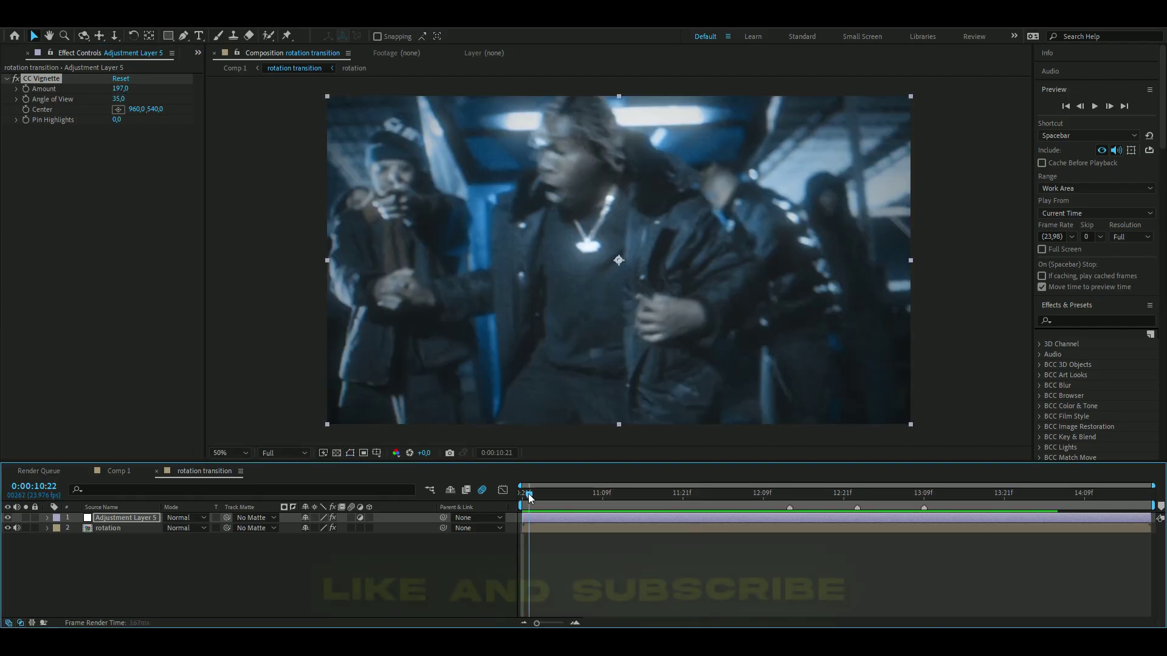
key(space)
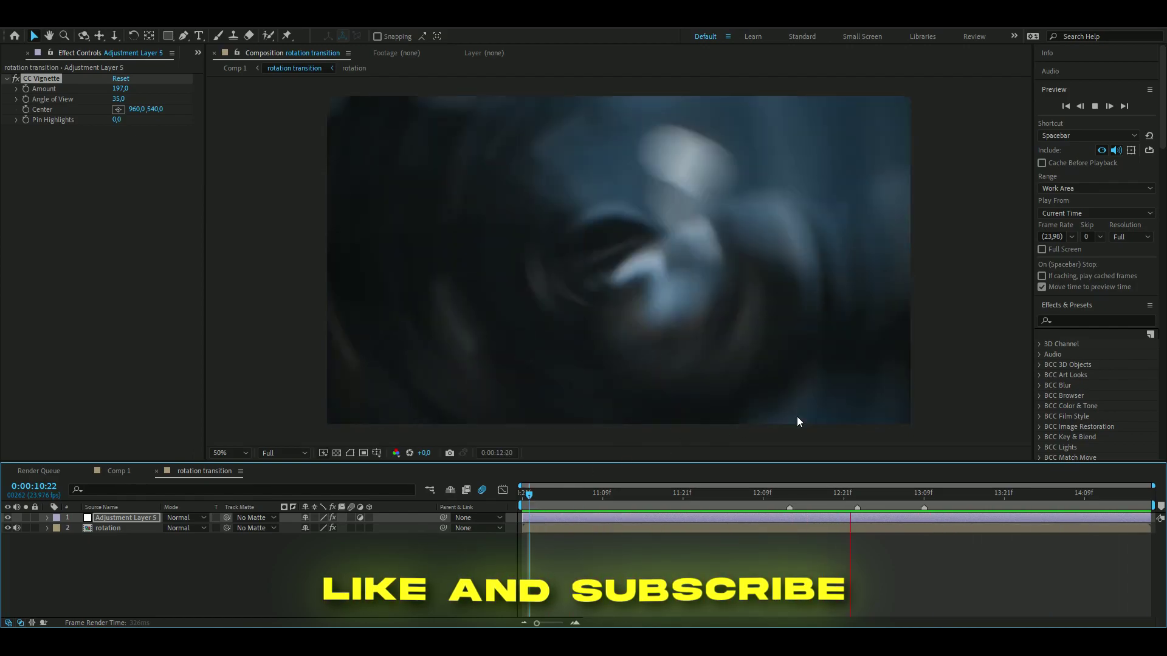
click(777, 494)
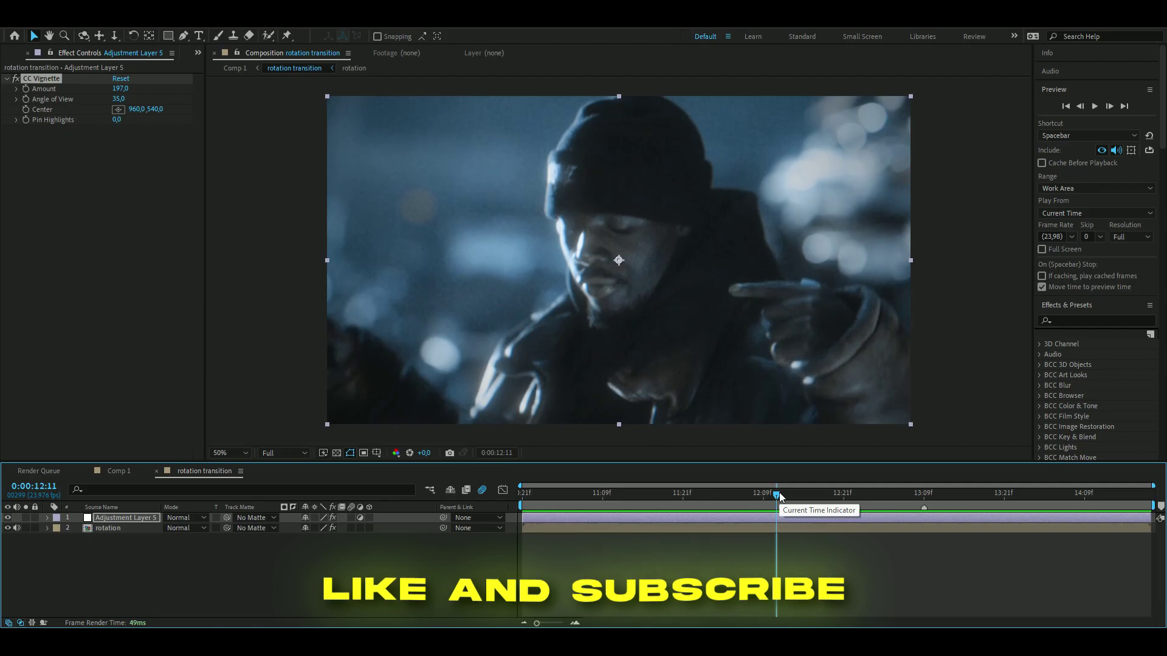